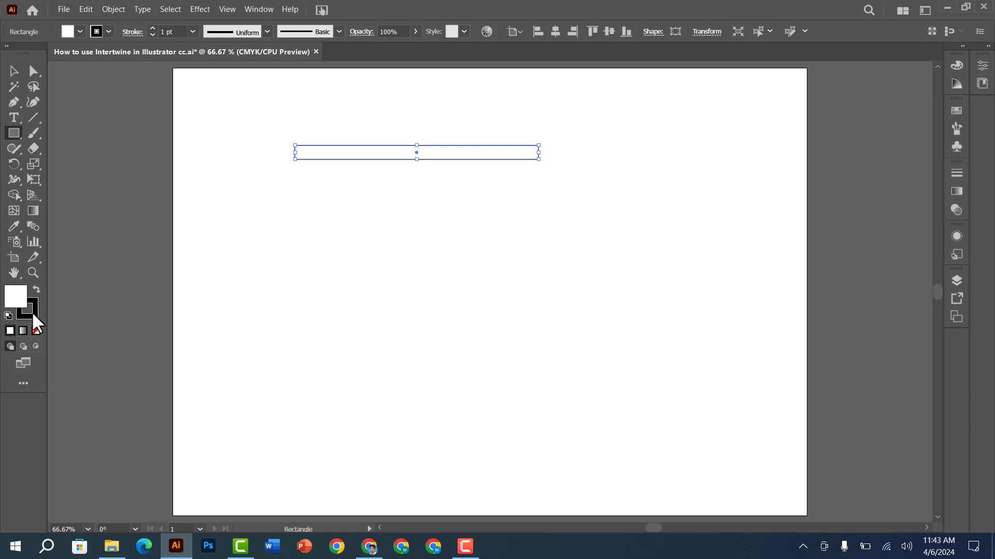
# Step: Remove the thin rectangle's stroke and give it a black fill
pyautogui.click(36, 331)
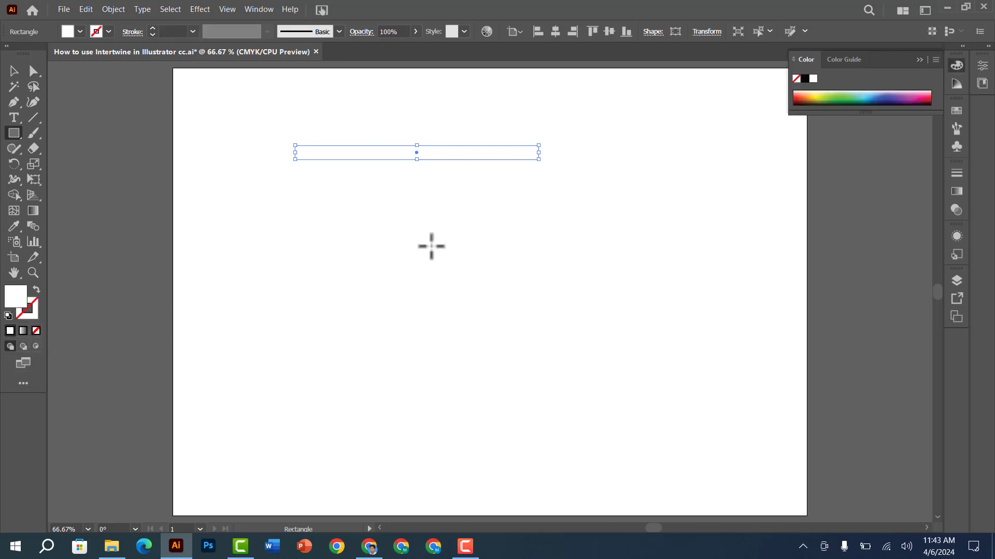
pyautogui.click(884, 94)
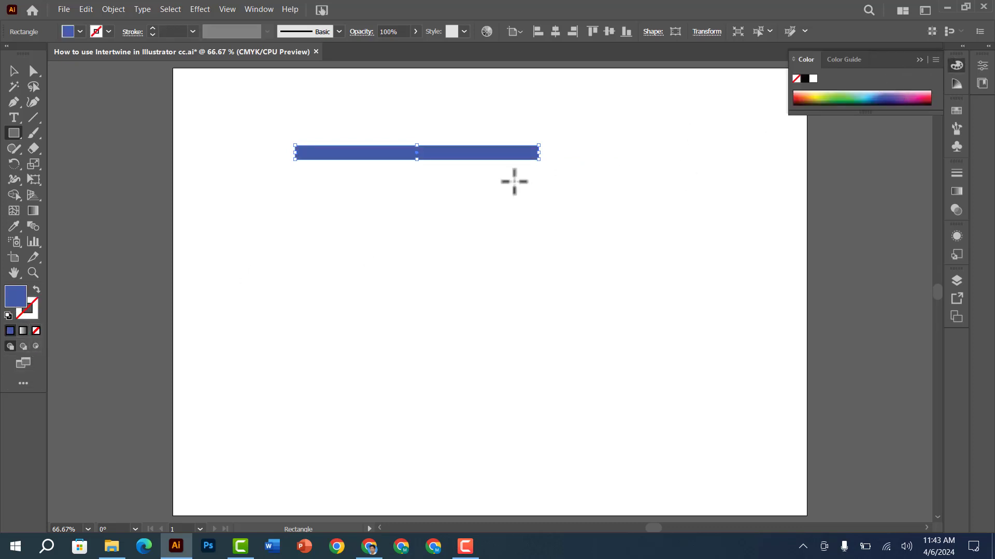
pyautogui.click(80, 31)
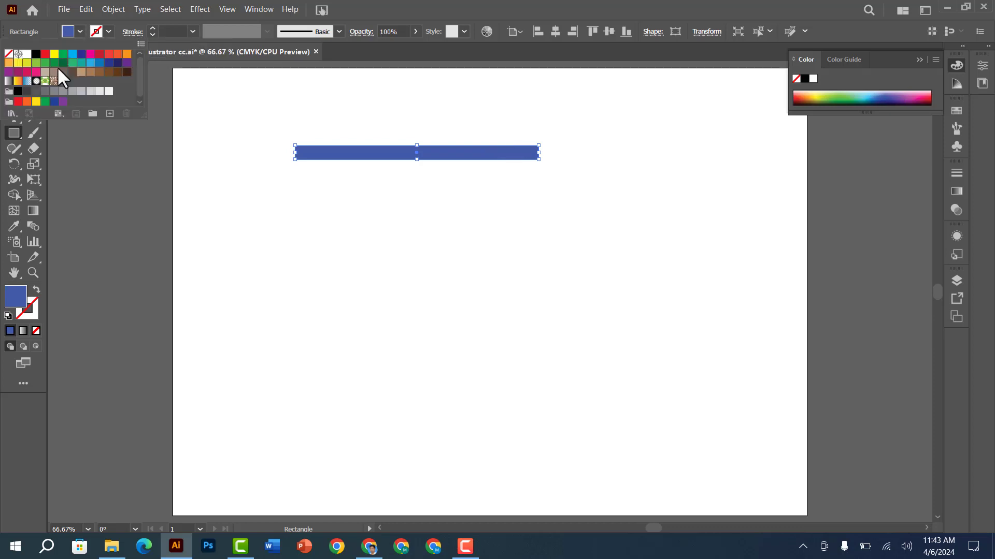
pyautogui.click(37, 54)
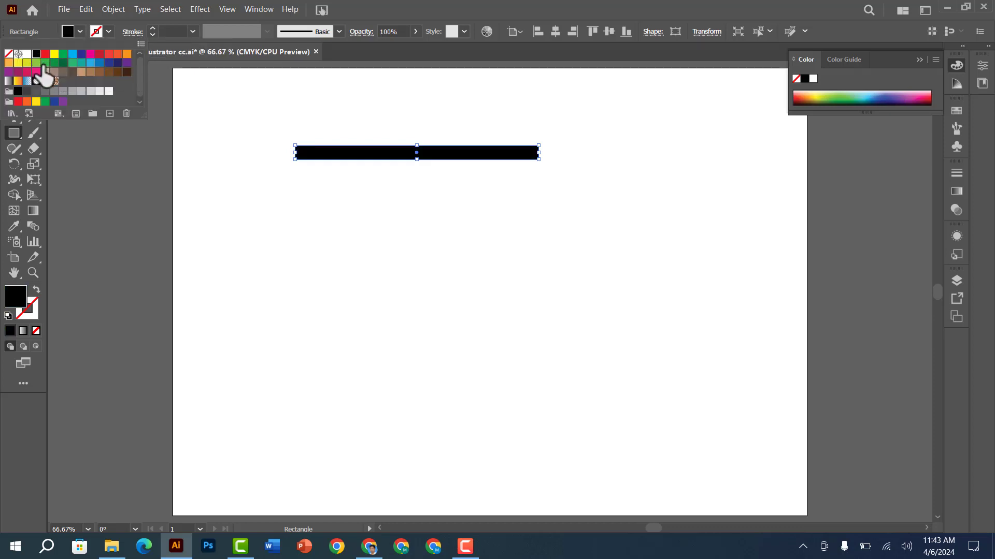
# Step: Reposition the black bar and duplicate it downward at equal spacing to make a stack of six horizontal bars
pyautogui.moveTo(472, 160); pyautogui.dragTo(562, 172)
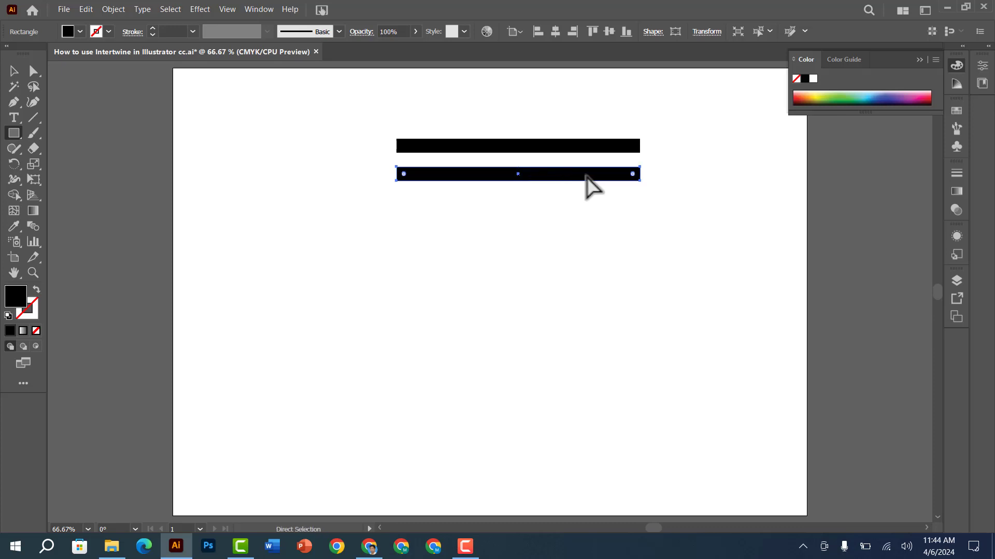
pyautogui.hotkey('ctrl', 'd')
pyautogui.hotkey('ctrl', 'd')
pyautogui.hotkey('ctrl', 'd')
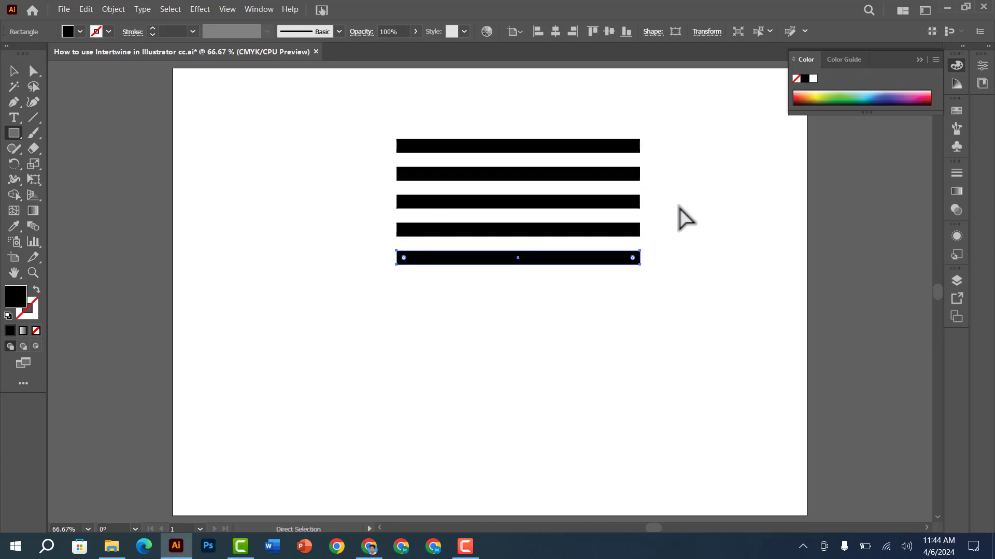
pyautogui.hotkey('ctrl', 'd')
# Step: Round the ends of all six bars fully, with a corner radius of 9.2866 pt
pyautogui.moveTo(683, 112); pyautogui.dragTo(614, 409)
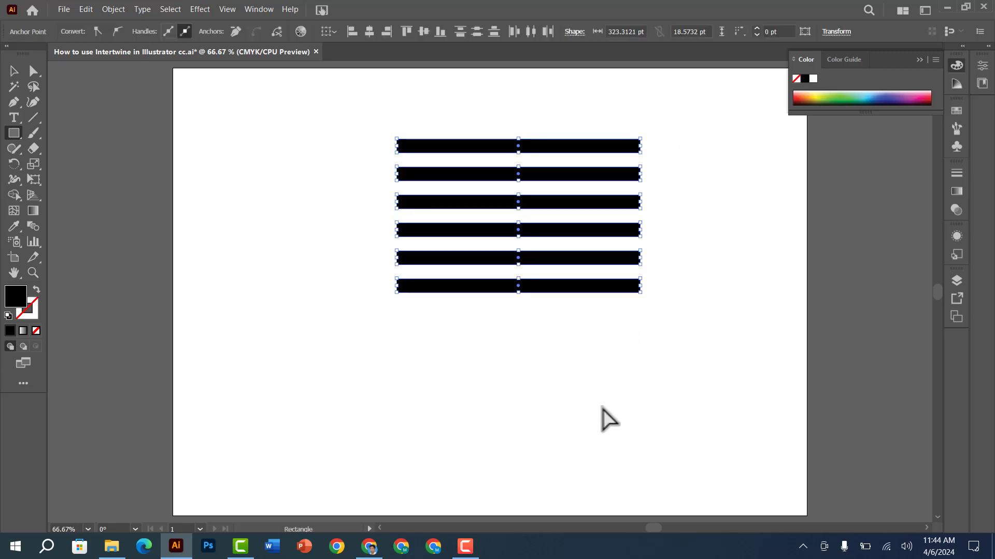
pyautogui.moveTo(313, 104); pyautogui.dragTo(749, 429)
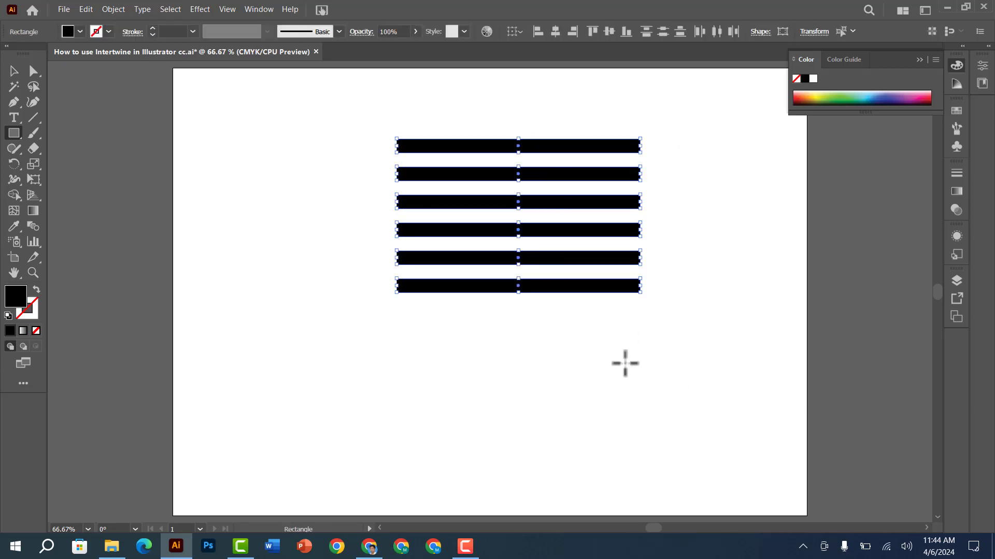
pyautogui.click(33, 70)
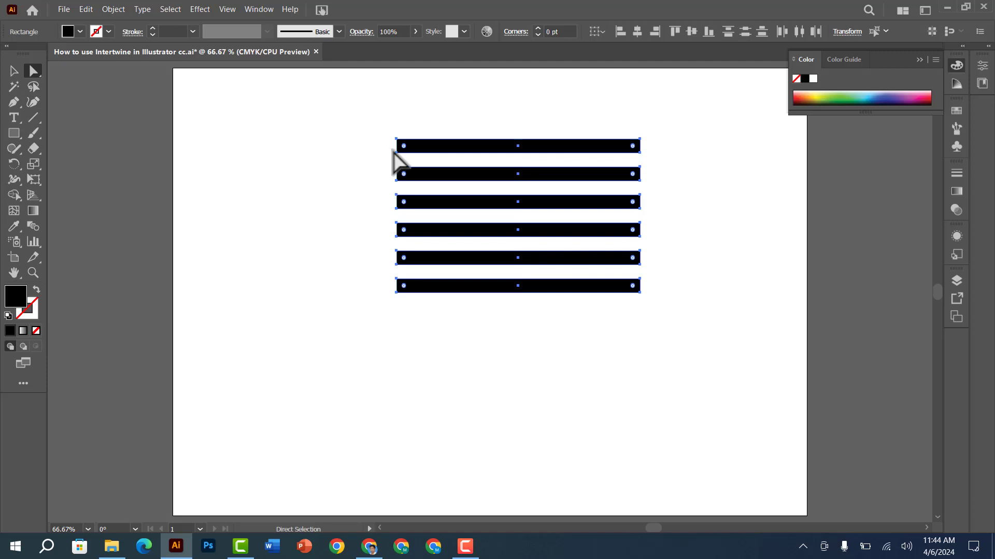
pyautogui.moveTo(404, 147); pyautogui.dragTo(421, 157)
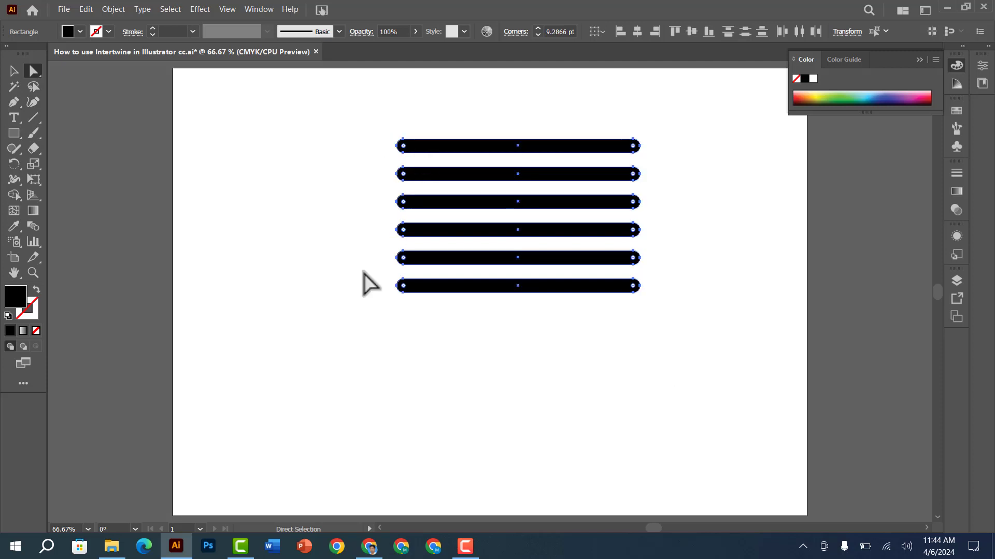
pyautogui.click(335, 228)
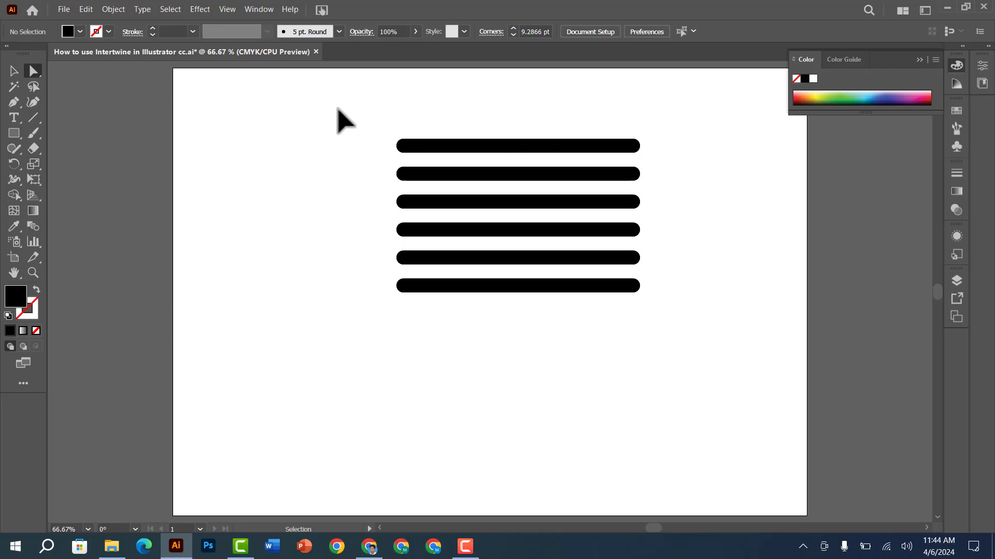
# Step: Try to rotate the six bars about their common centre
pyautogui.moveTo(361, 110); pyautogui.dragTo(701, 372)
pyautogui.click(14, 164)
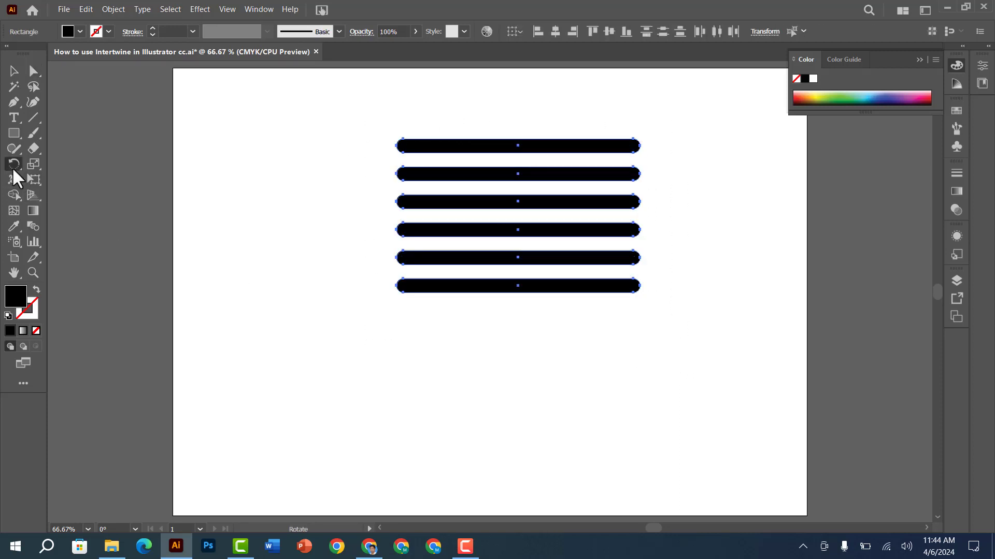
pyautogui.moveTo(676, 141); pyautogui.dragTo(570, 377)
pyautogui.hotkey('ctrl', 'z')
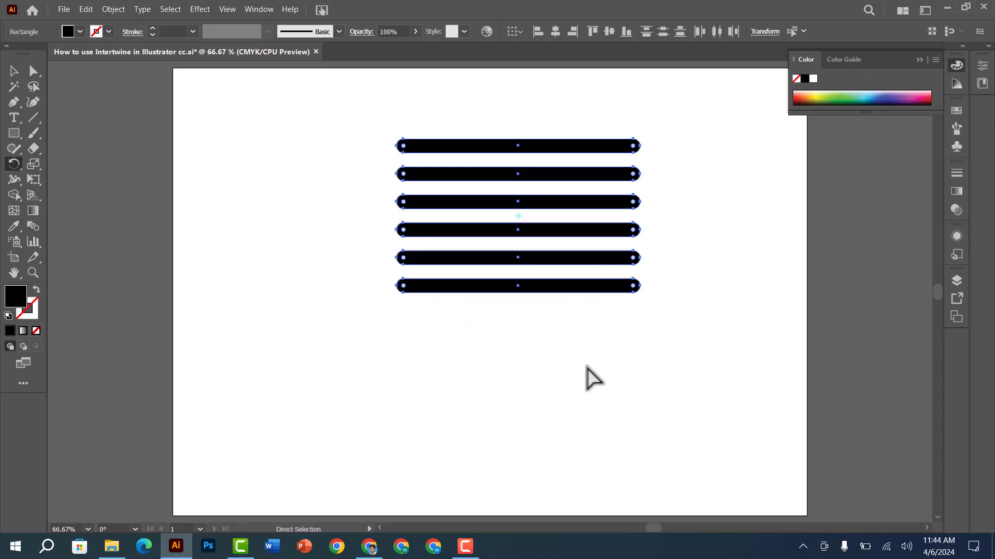
pyautogui.press('a')
pyautogui.click(553, 123)
# Step: Raise the uppermost bar slightly and distribute all six bars evenly in the vertical direction
pyautogui.click(14, 71)
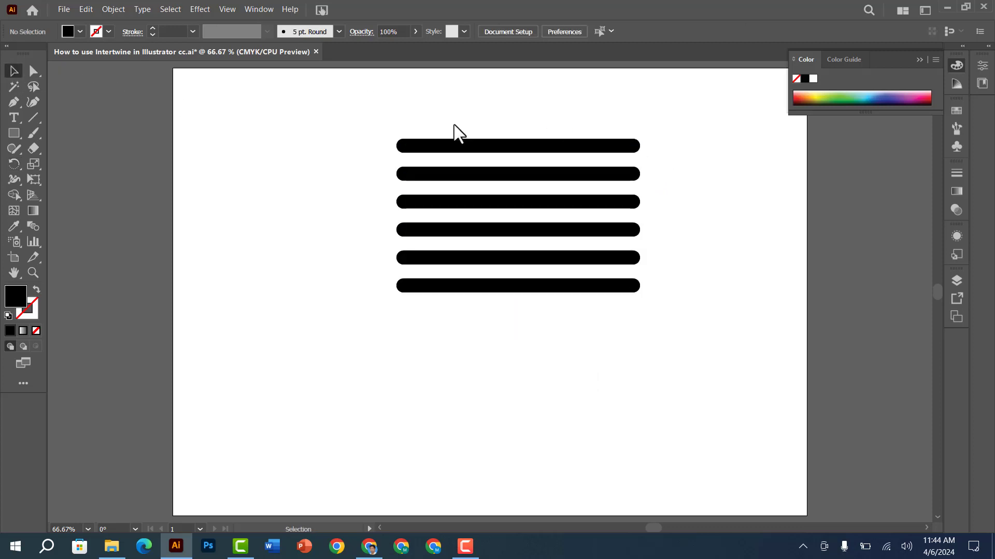
pyautogui.moveTo(480, 149); pyautogui.dragTo(484, 130)
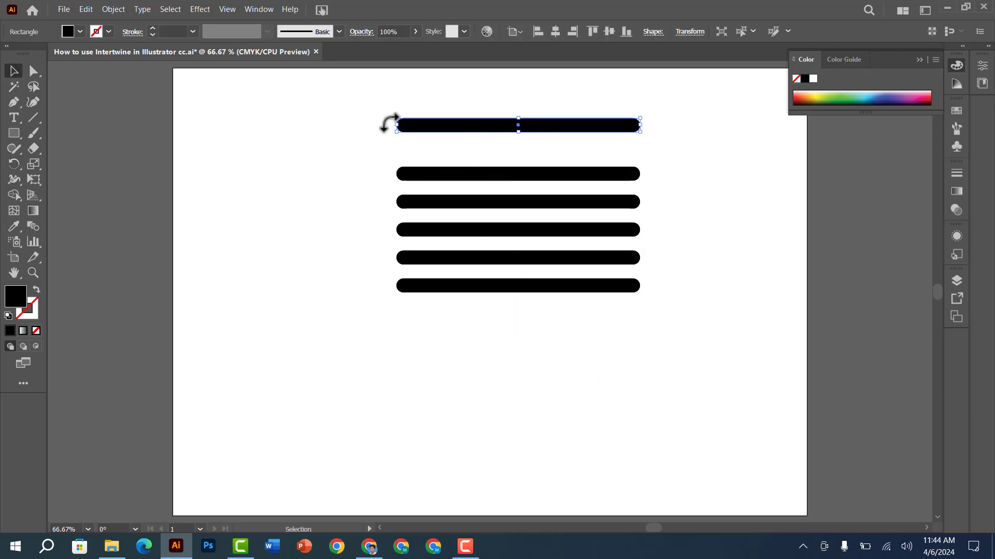
pyautogui.moveTo(329, 102); pyautogui.dragTo(731, 399)
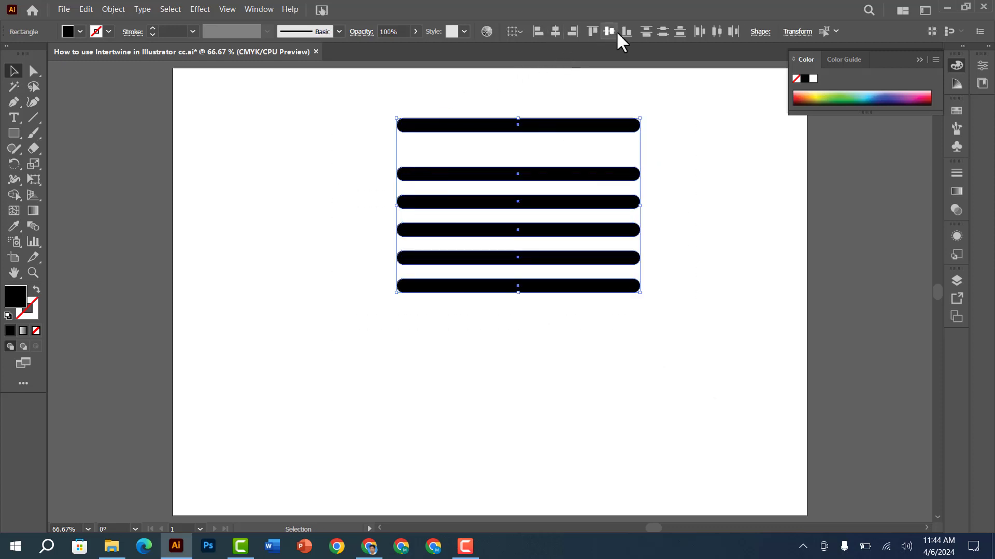
pyautogui.click(645, 33)
pyautogui.click(674, 203)
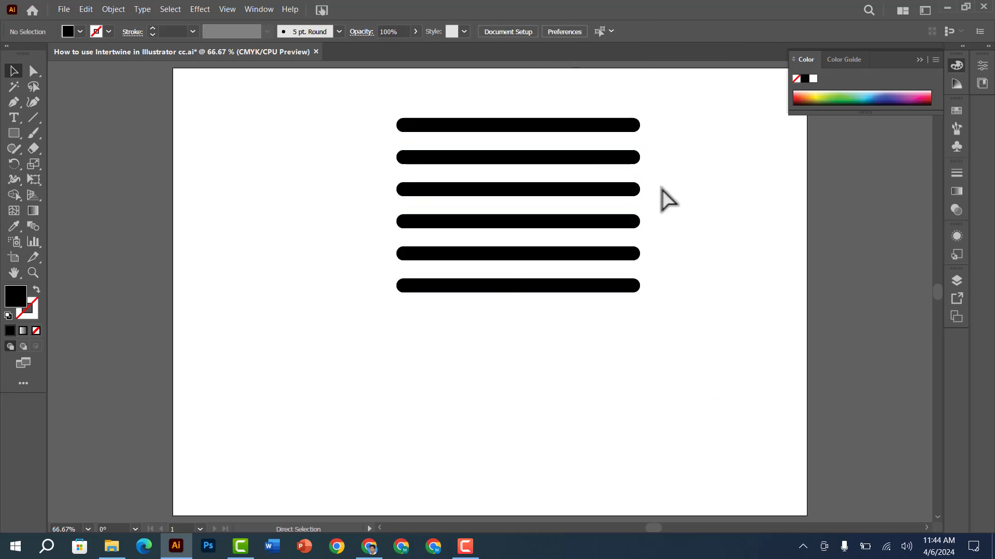
# Step: Rotate a copy of the six bars by 90 degrees about their centre to form a crossing grid
pyautogui.moveTo(330, 83); pyautogui.dragTo(694, 408)
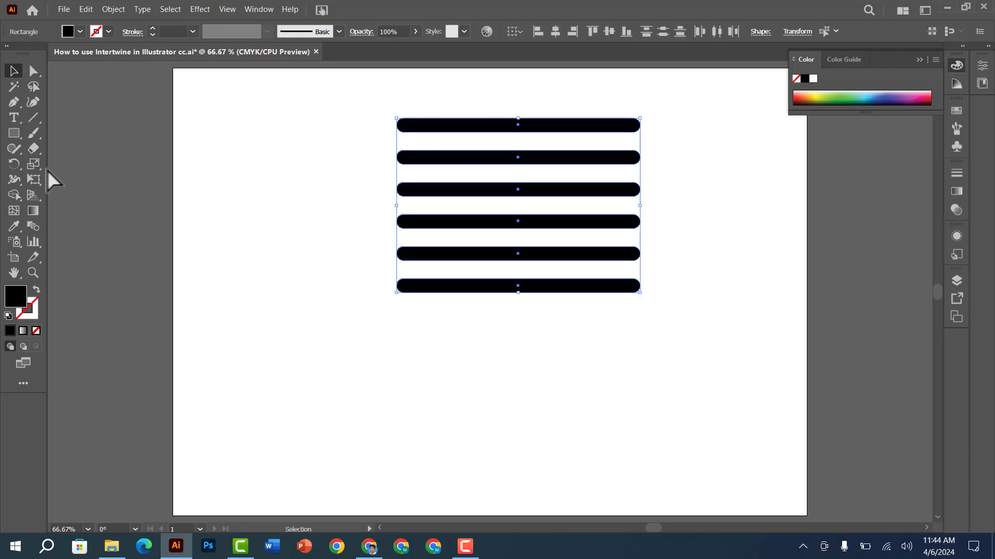
pyautogui.click(13, 163)
pyautogui.moveTo(680, 144); pyautogui.dragTo(595, 362)
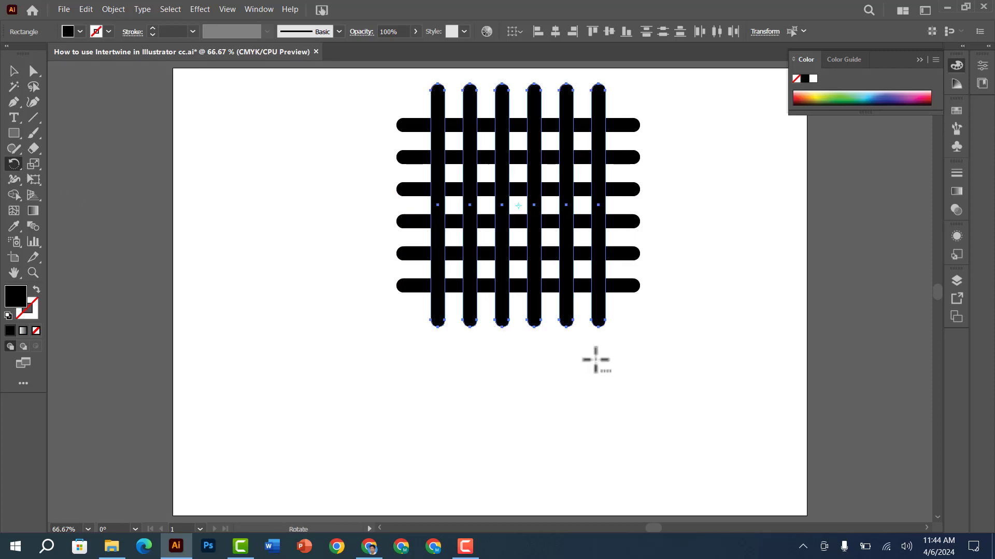
pyautogui.hotkey('shift', 'Right')
pyautogui.hotkey('ctrl', 'z')
pyautogui.hotkey('ctrl', 'shift', 'a')
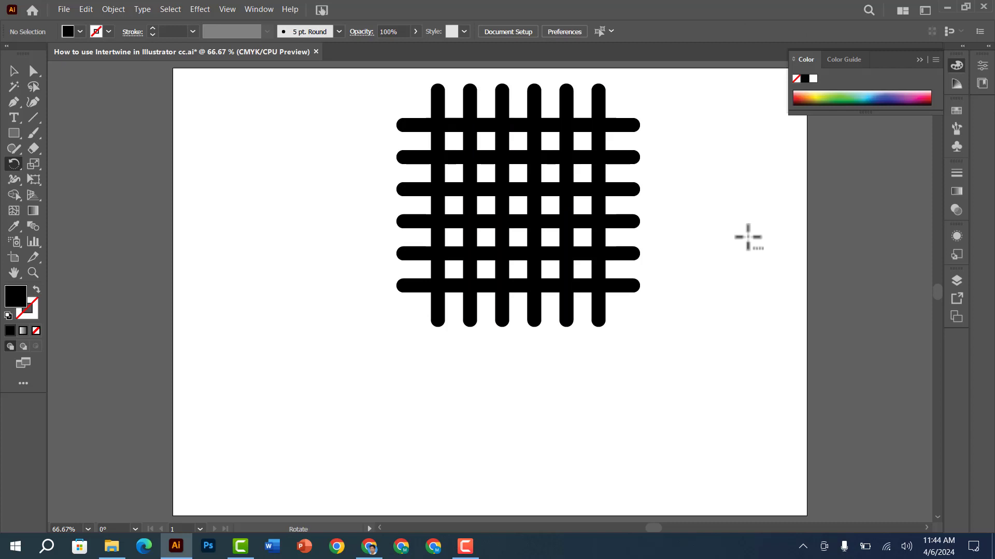
# Step: Move the whole grid of bars down and left toward the middle of the artboard
pyautogui.press('ctrl')
pyautogui.moveTo(357, 83); pyautogui.dragTo(688, 409)
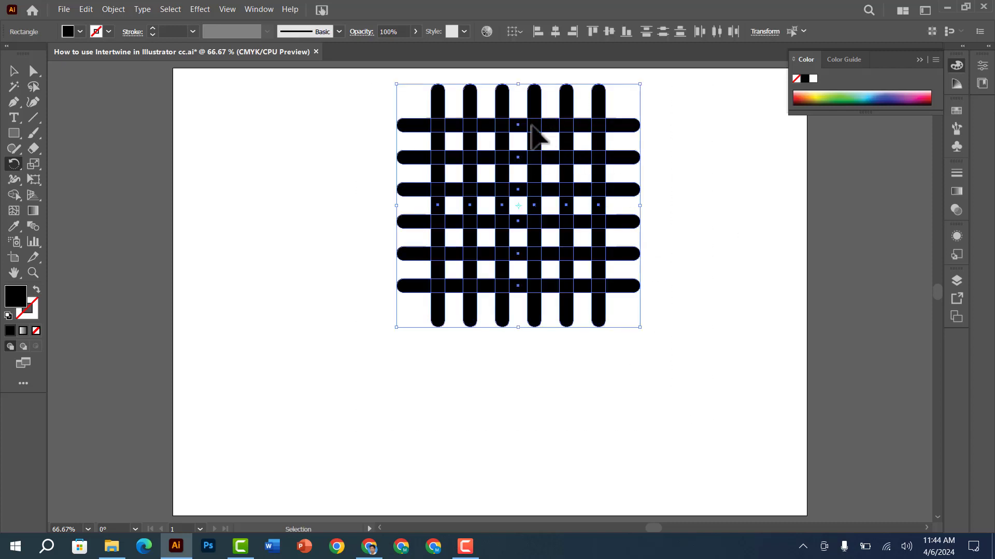
pyautogui.moveTo(531, 126); pyautogui.dragTo(447, 230)
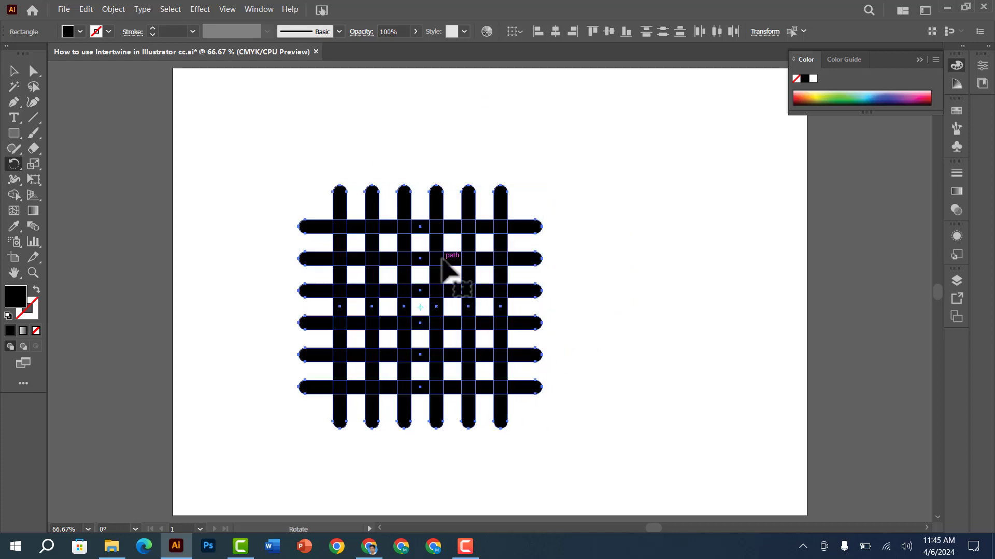
pyautogui.moveTo(507, 229); pyautogui.dragTo(538, 192)
pyautogui.keyDown('ctrl'); pyautogui.click(636, 164); pyautogui.keyUp('ctrl')
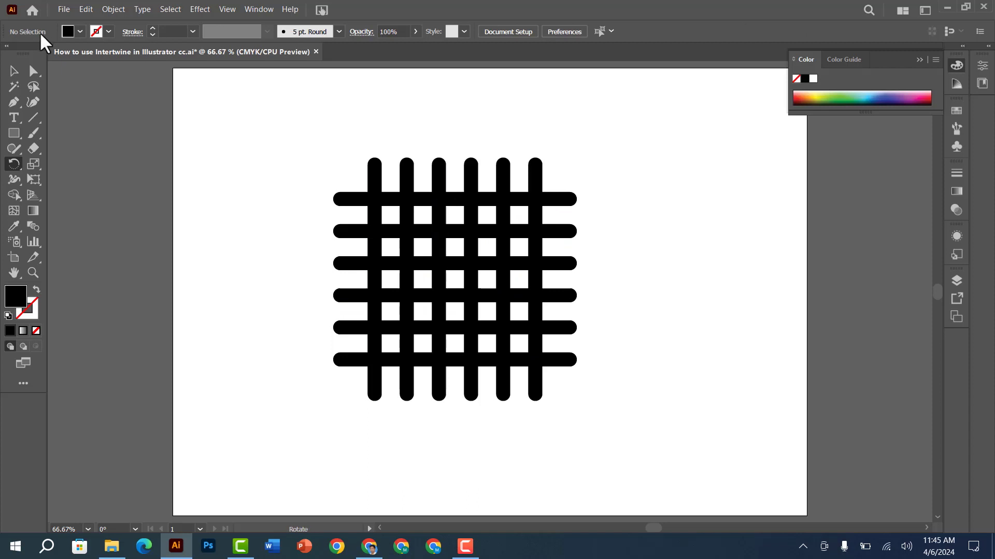
# Step: Fill the second vertical bar from the left with yellow
pyautogui.click(35, 72)
pyautogui.click(407, 181)
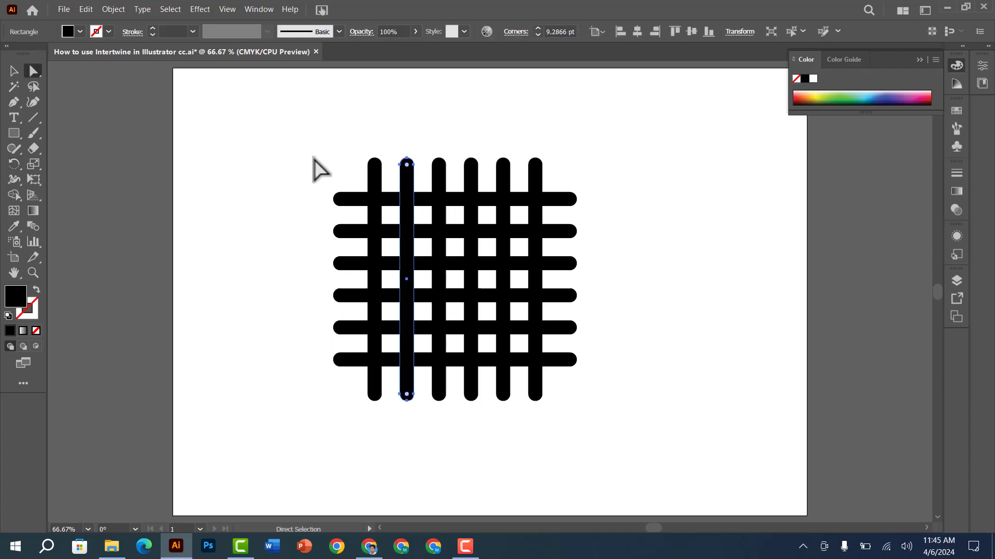
pyautogui.click(80, 31)
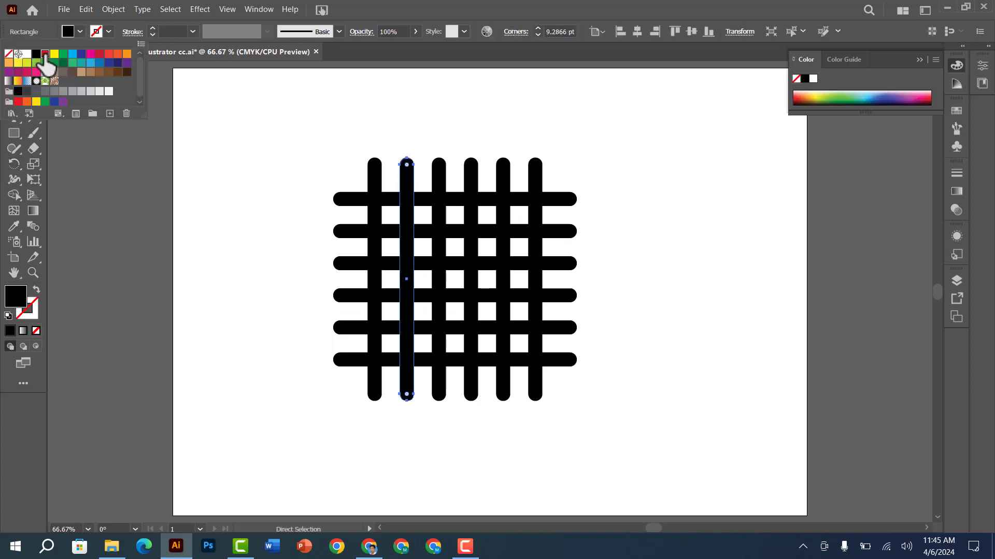
pyautogui.click(45, 54)
pyautogui.click(447, 172)
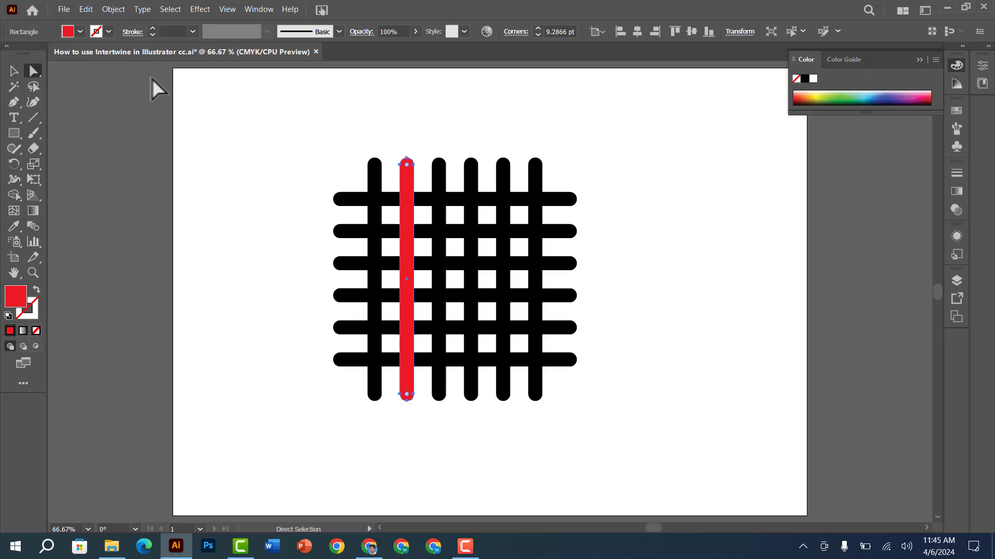
pyautogui.click(81, 30)
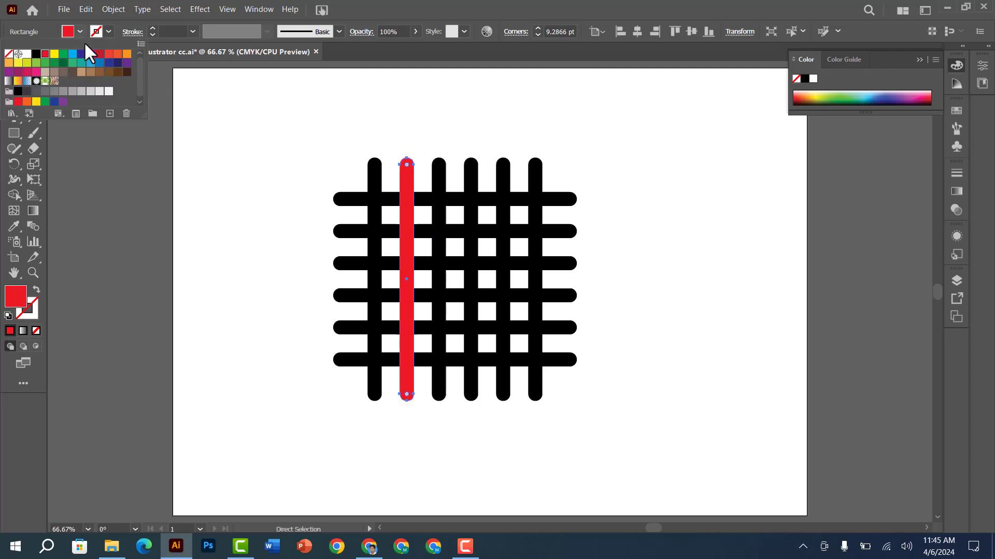
pyautogui.click(54, 54)
pyautogui.click(415, 153)
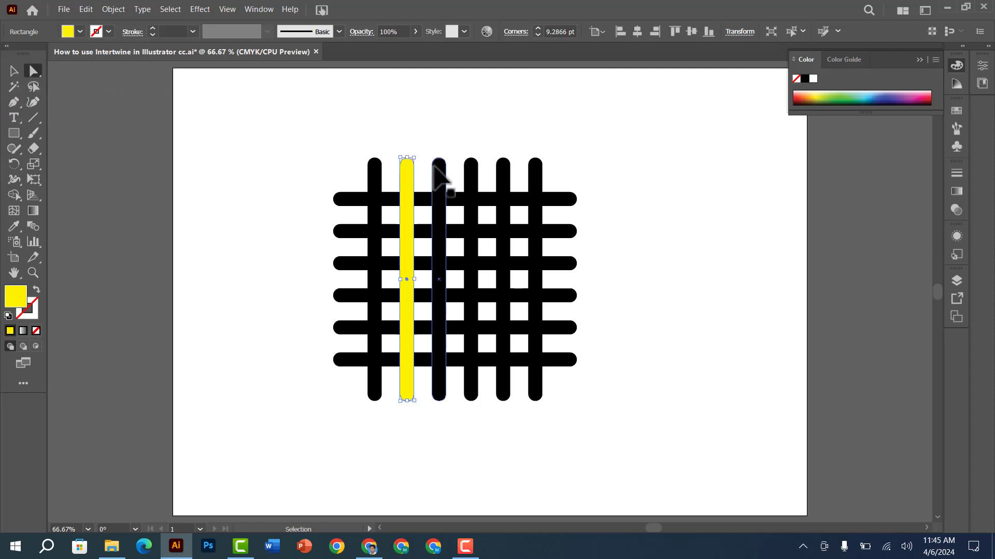
# Step: Fill the third vertical bar from the left with red
pyautogui.click(439, 175)
pyautogui.click(79, 31)
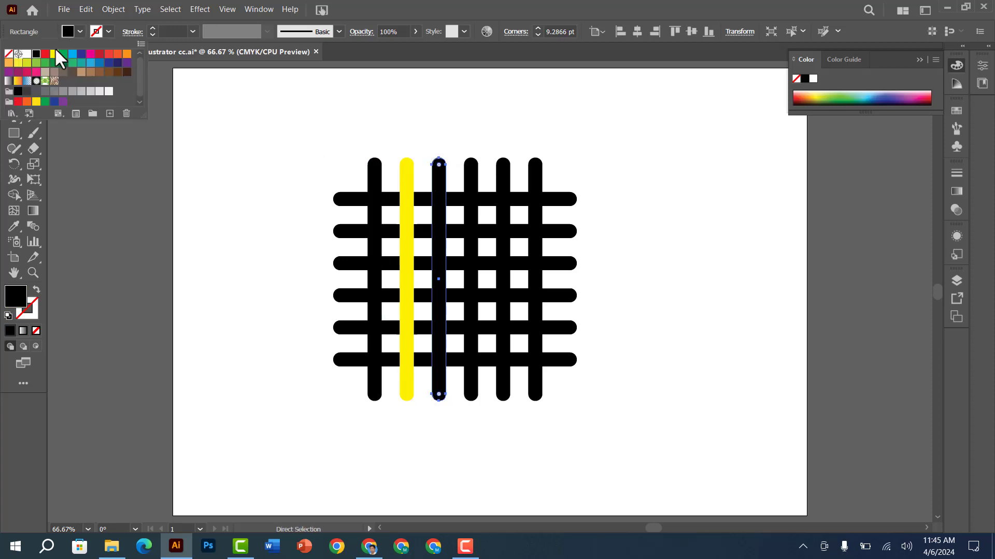
pyautogui.click(54, 54)
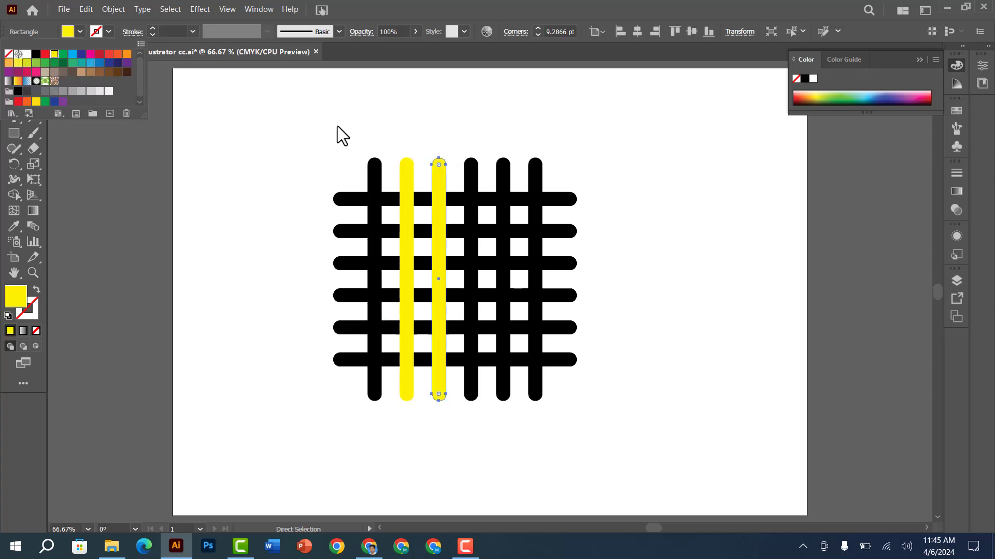
pyautogui.click(412, 162)
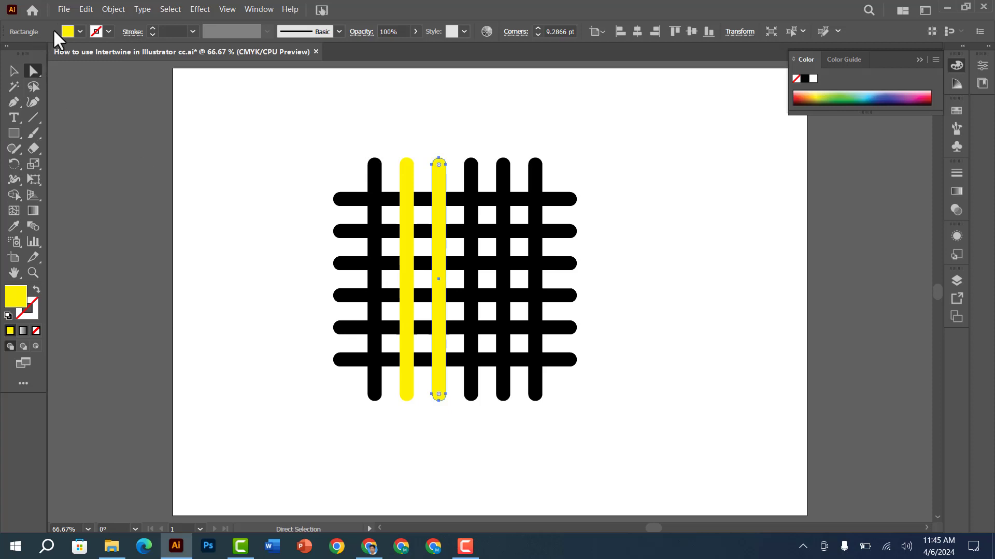
pyautogui.click(80, 32)
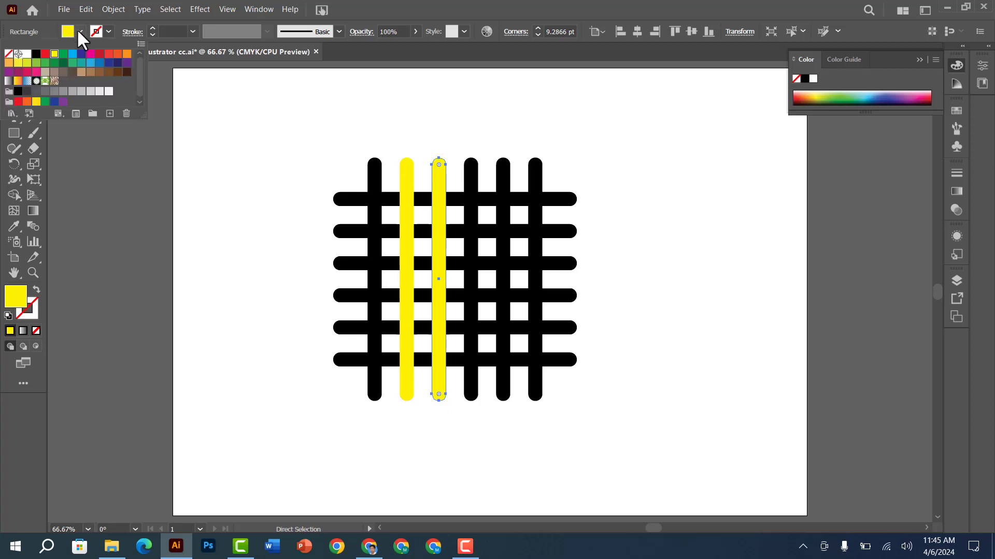
pyautogui.click(45, 54)
# Step: Fill the fourth vertical bar from the left with green
pyautogui.click(475, 170)
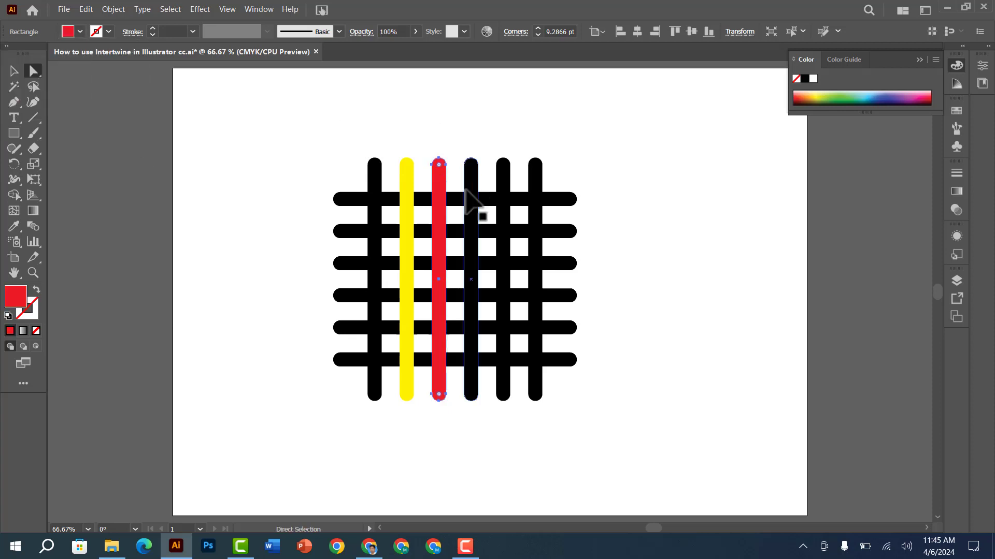
pyautogui.click(471, 161)
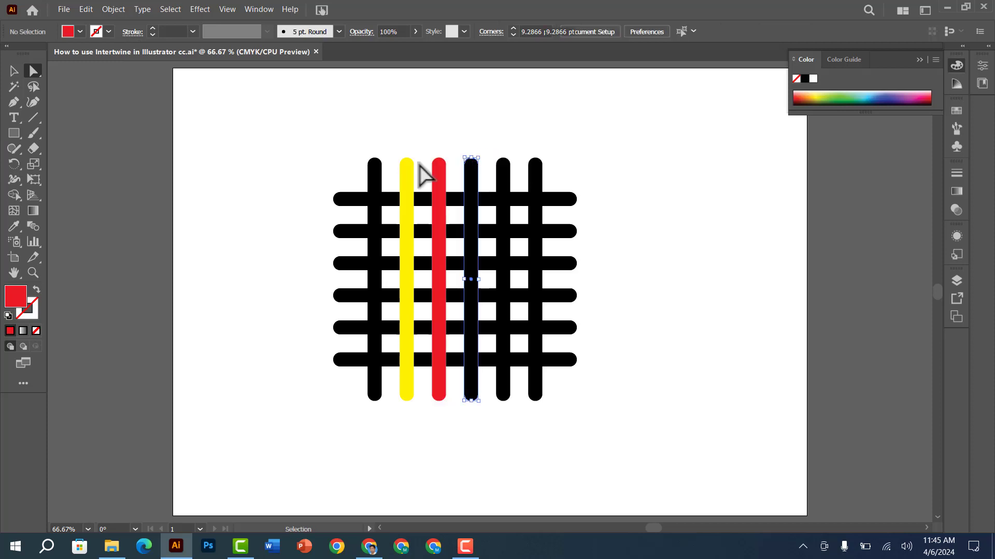
pyautogui.click(13, 71)
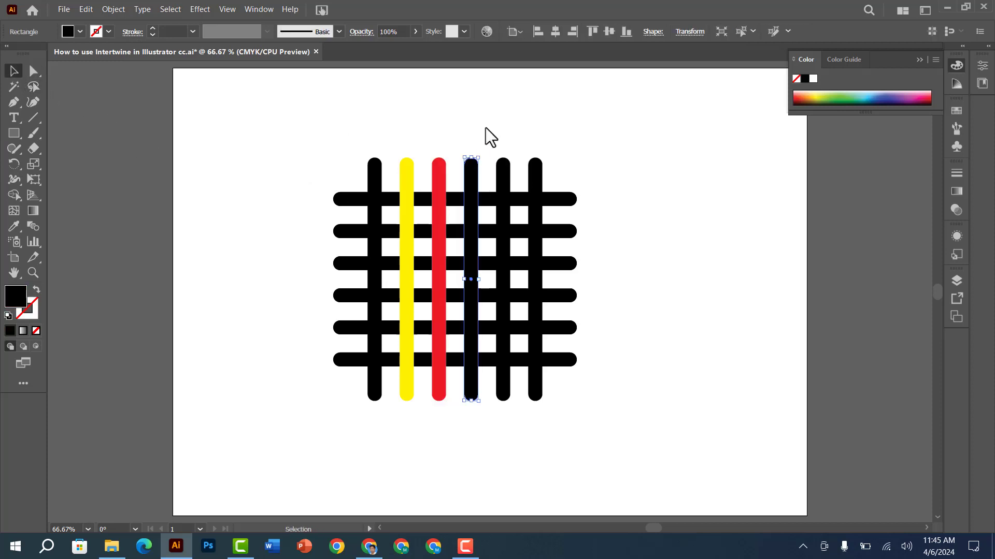
pyautogui.click(80, 32)
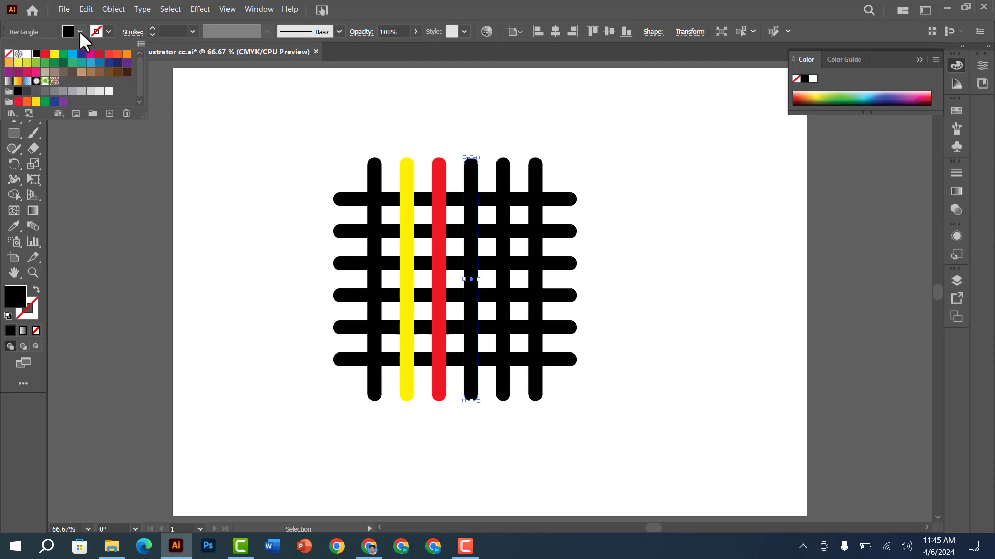
pyautogui.click(63, 54)
pyautogui.press('a')
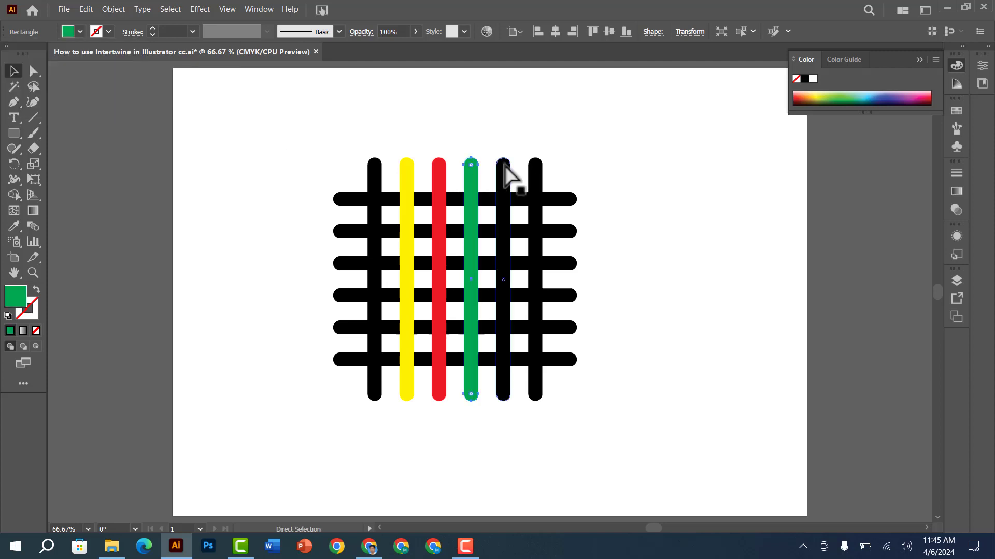
# Step: Fill the fifth vertical bar from the left with light blue
pyautogui.press('v')
pyautogui.click(505, 171)
pyautogui.click(80, 32)
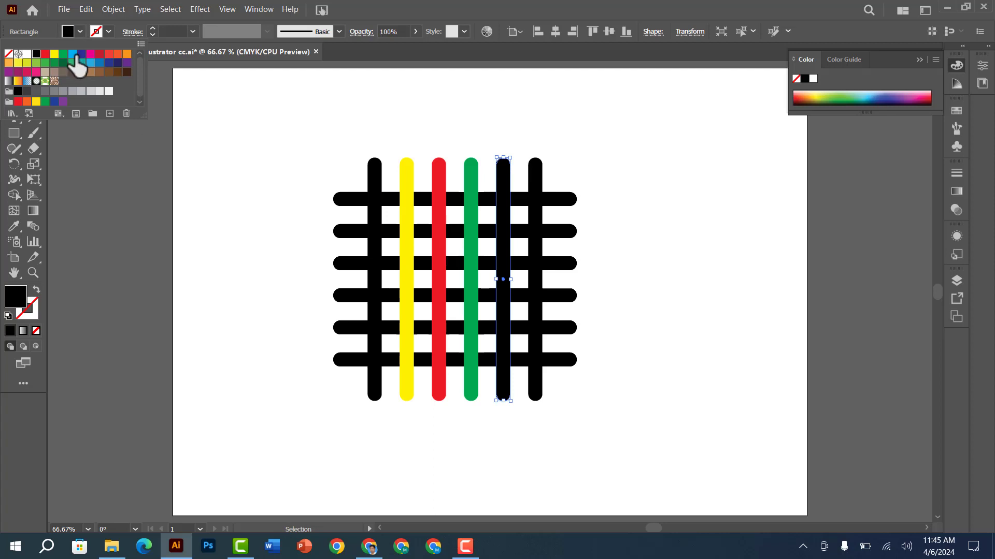
pyautogui.click(72, 55)
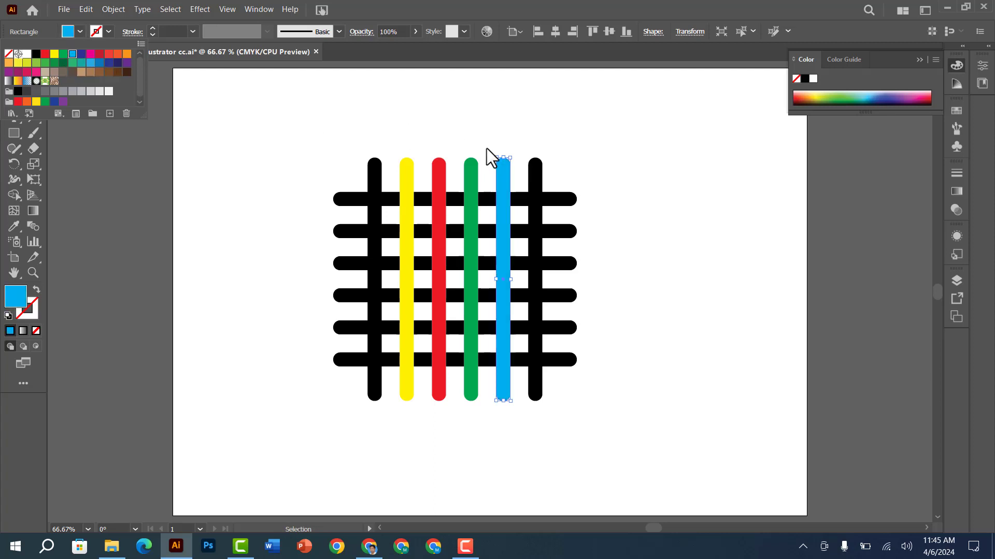
pyautogui.press('a')
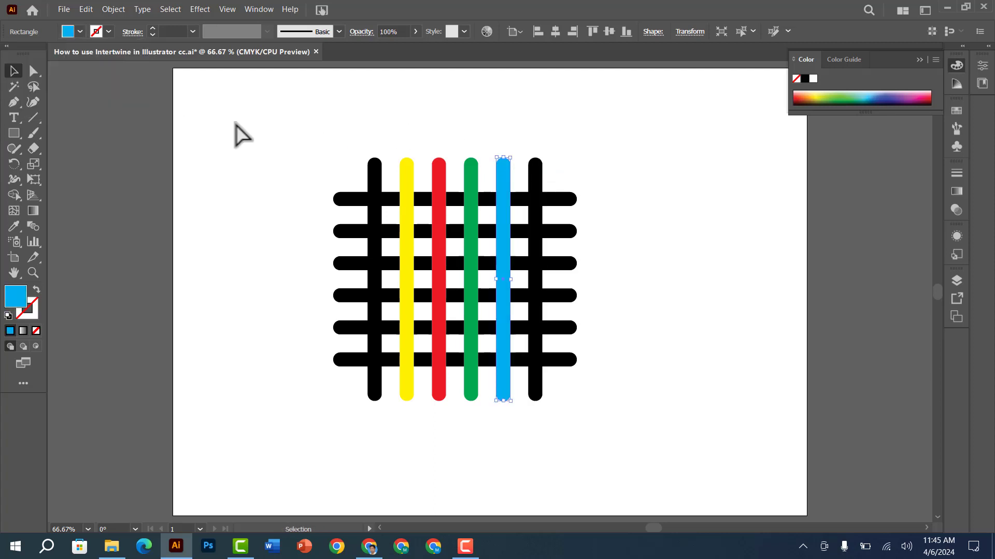
# Step: Fill the rightmost vertical bar with dark blue
pyautogui.press('v')
pyautogui.click(536, 179)
pyautogui.click(76, 29)
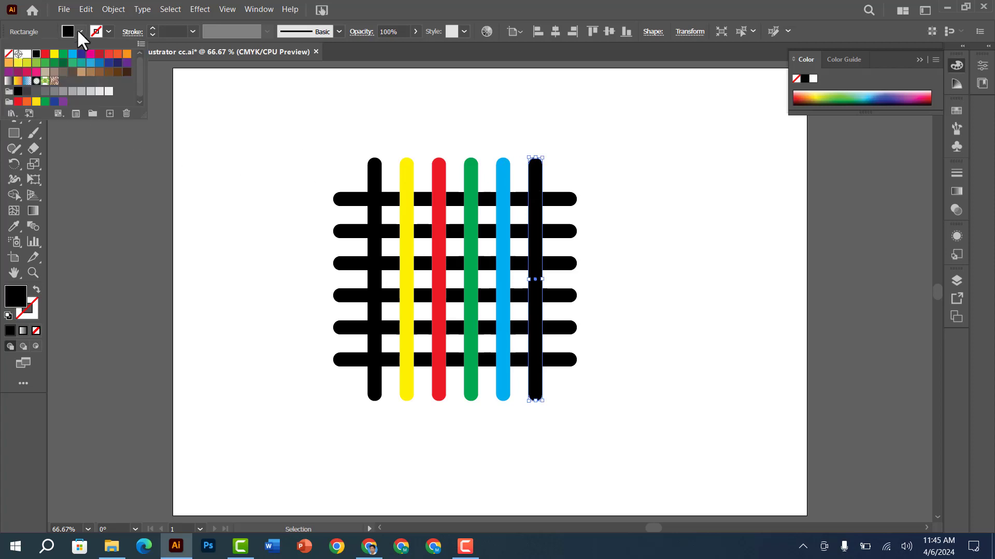
pyautogui.click(82, 55)
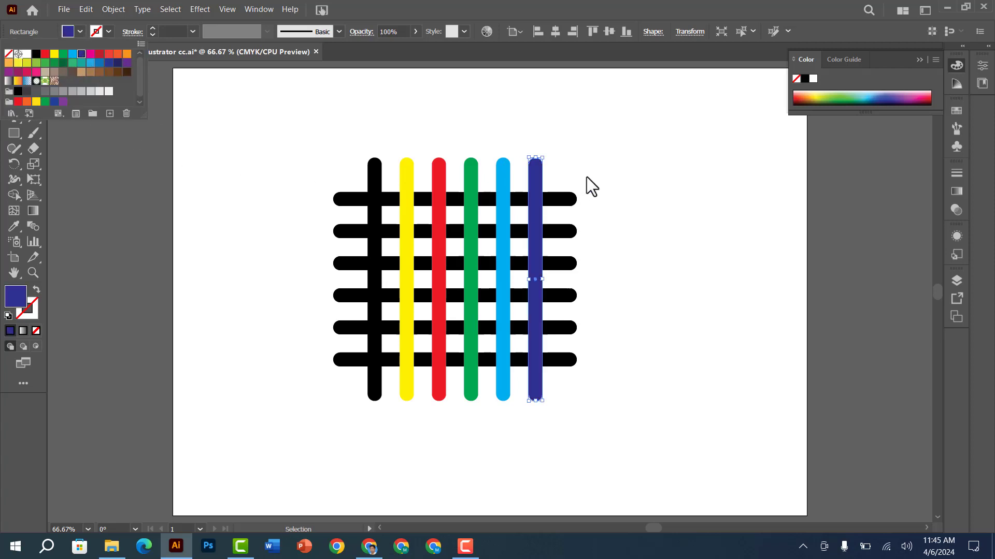
pyautogui.press('ctrl')
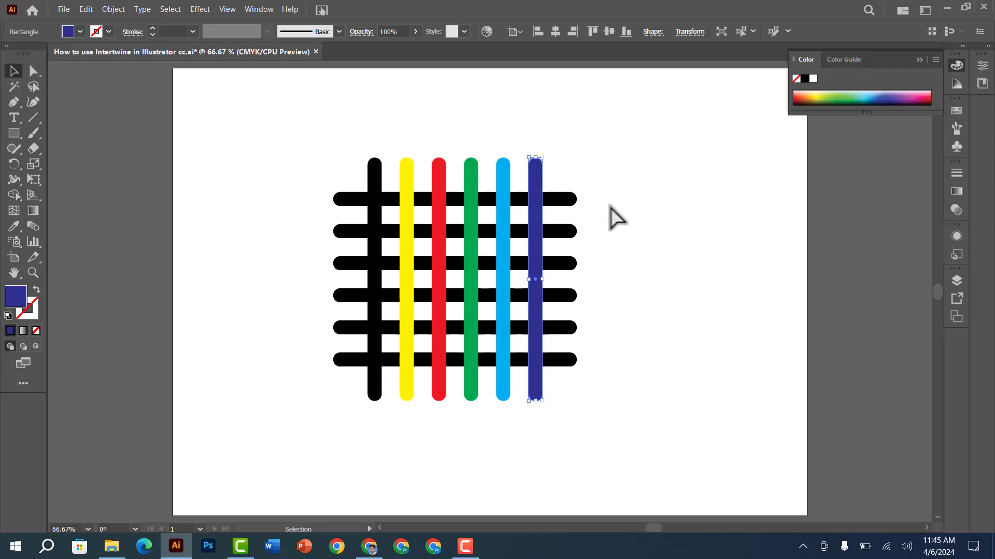
# Step: Fill the topmost horizontal bar with purple
pyautogui.click(573, 201)
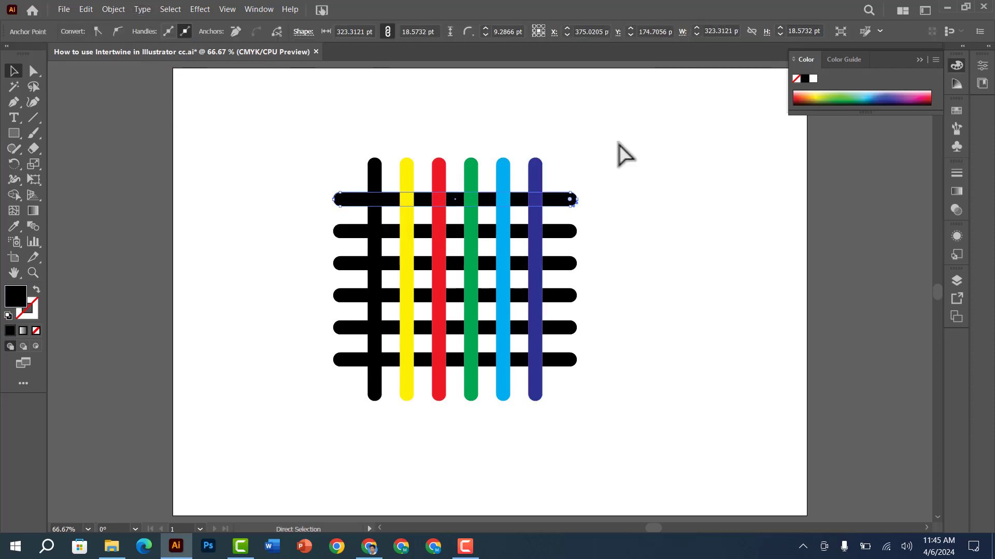
pyautogui.click(566, 179)
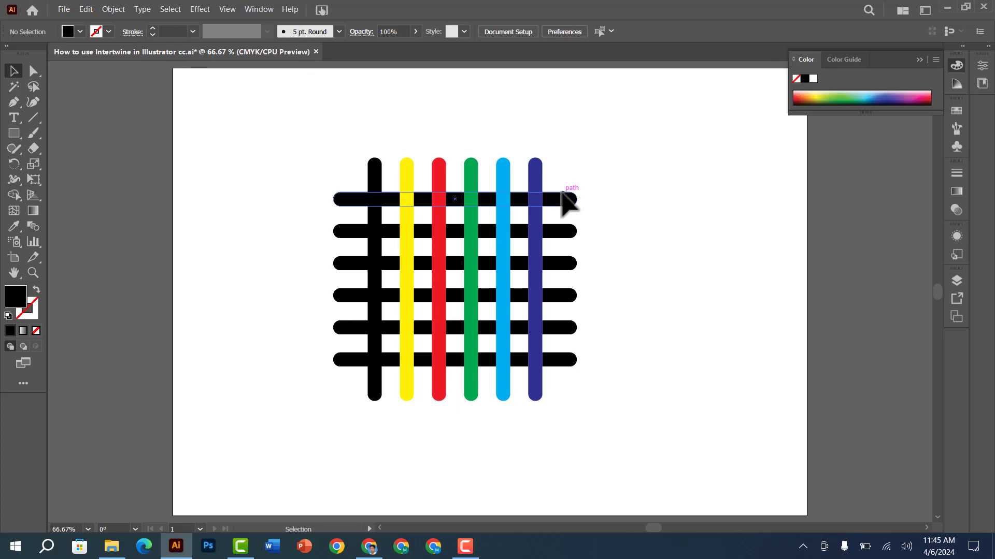
pyautogui.click(563, 196)
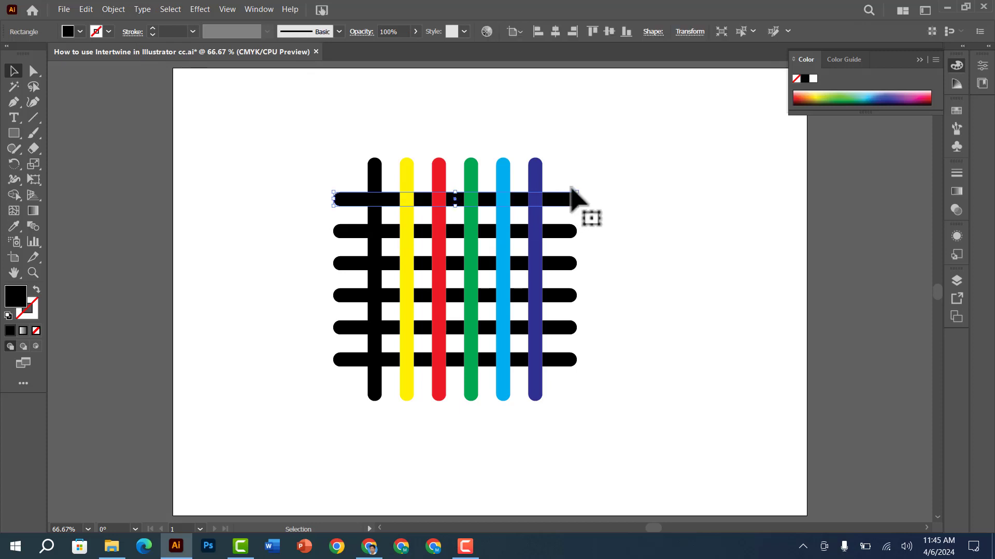
pyautogui.click(79, 32)
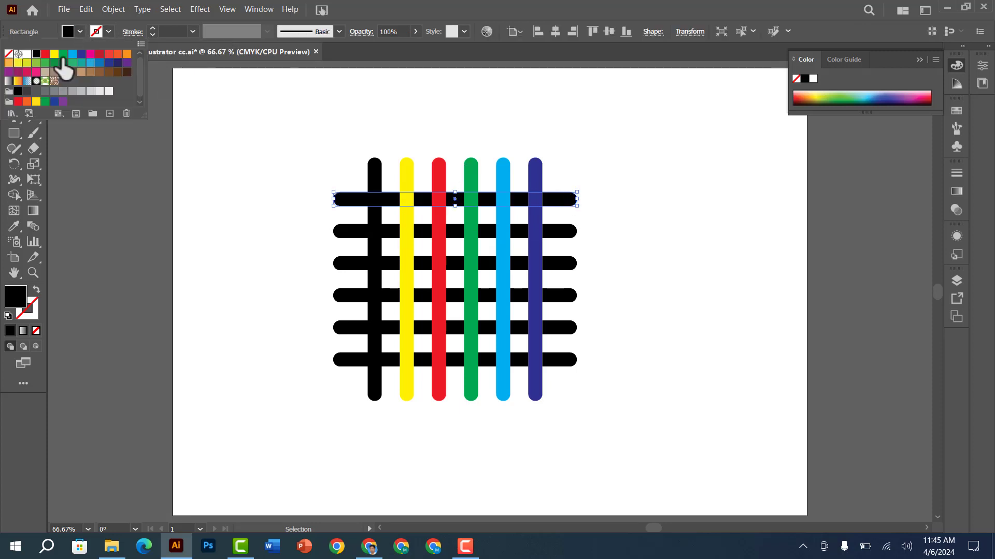
pyautogui.click(37, 63)
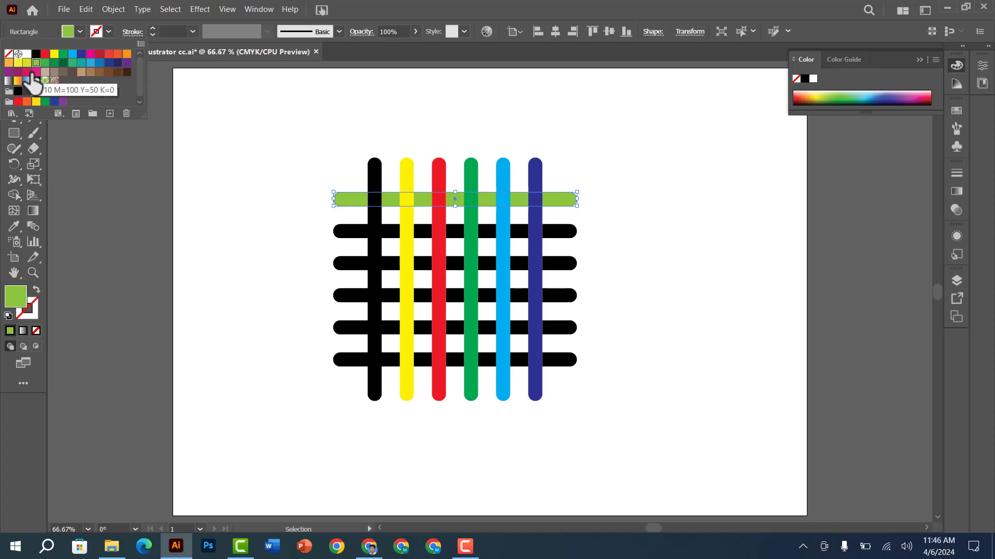
pyautogui.click(9, 72)
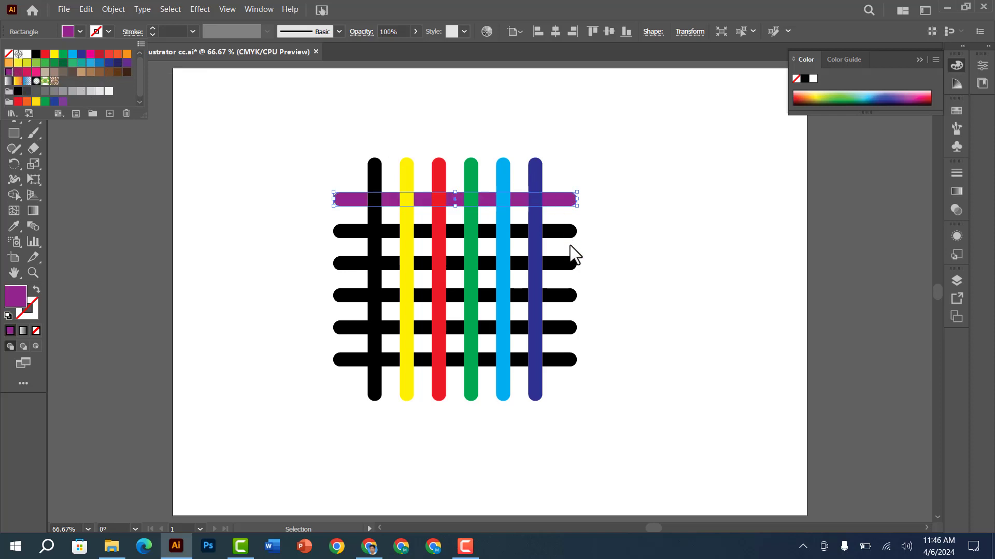
# Step: Fill the second horizontal bar from the top with grey-brown
pyautogui.click(569, 231)
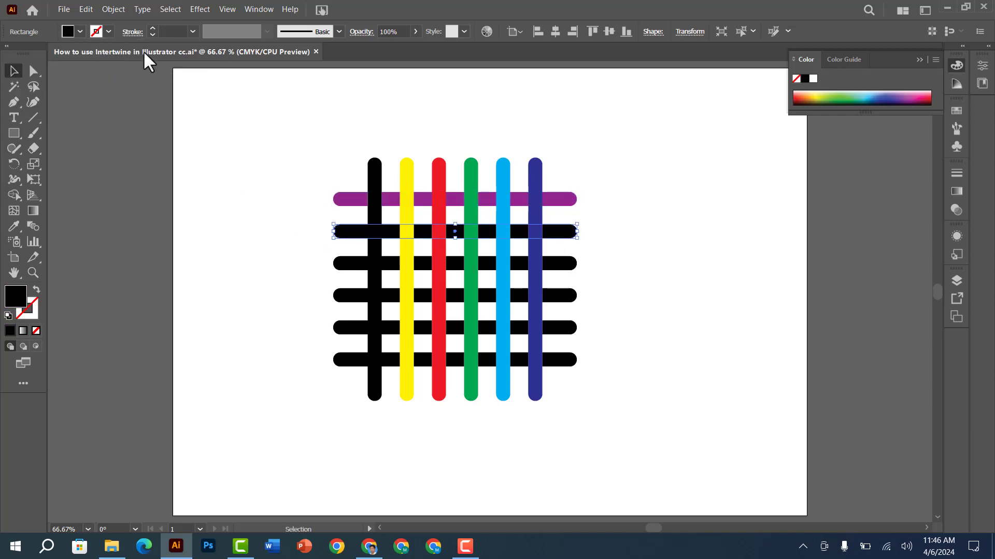
pyautogui.click(80, 31)
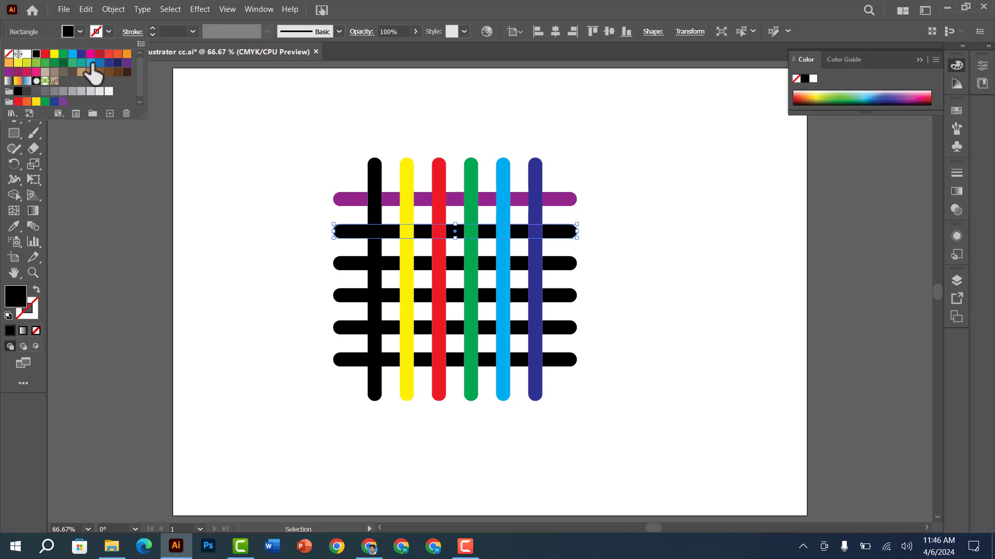
pyautogui.click(64, 72)
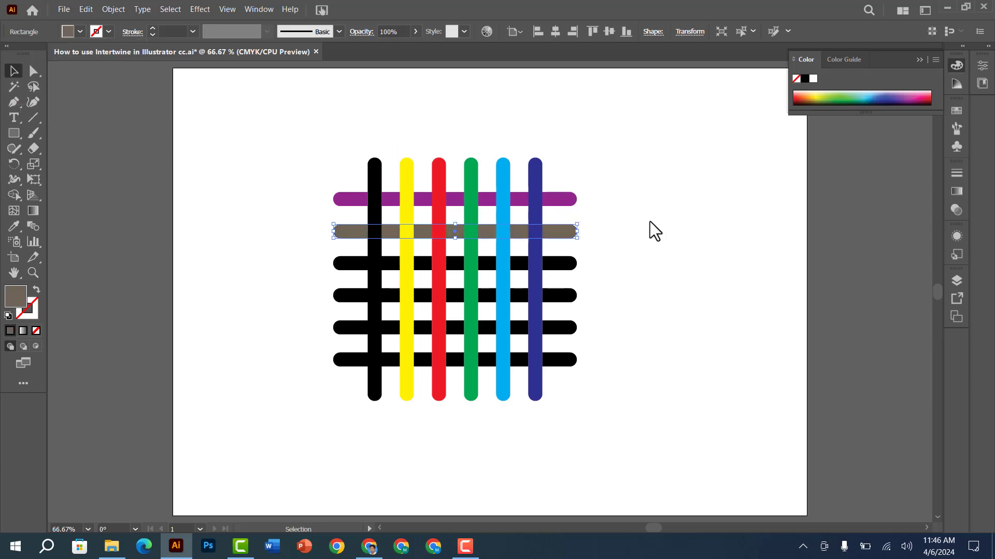
# Step: Fill the third horizontal bar from the top with light green
pyautogui.click(461, 267)
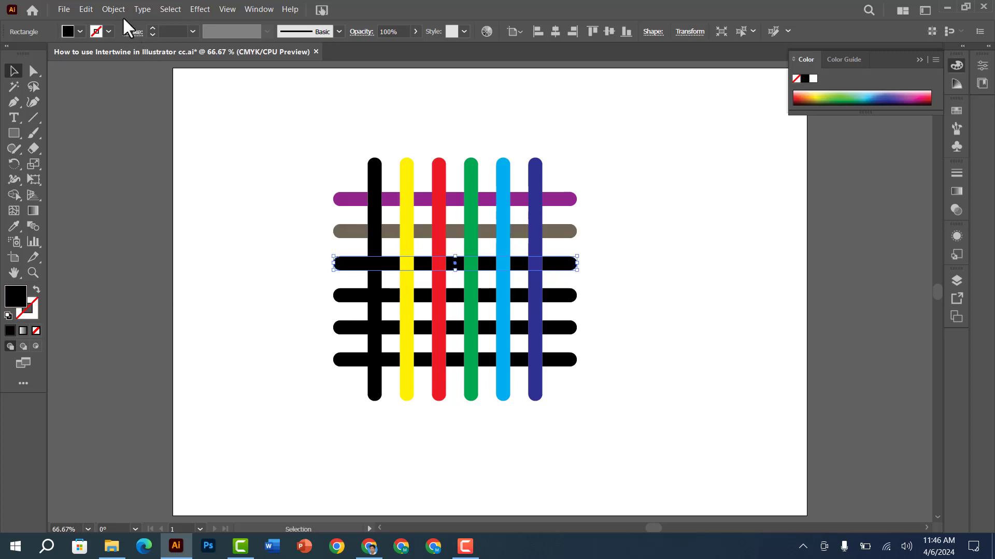
pyautogui.click(80, 31)
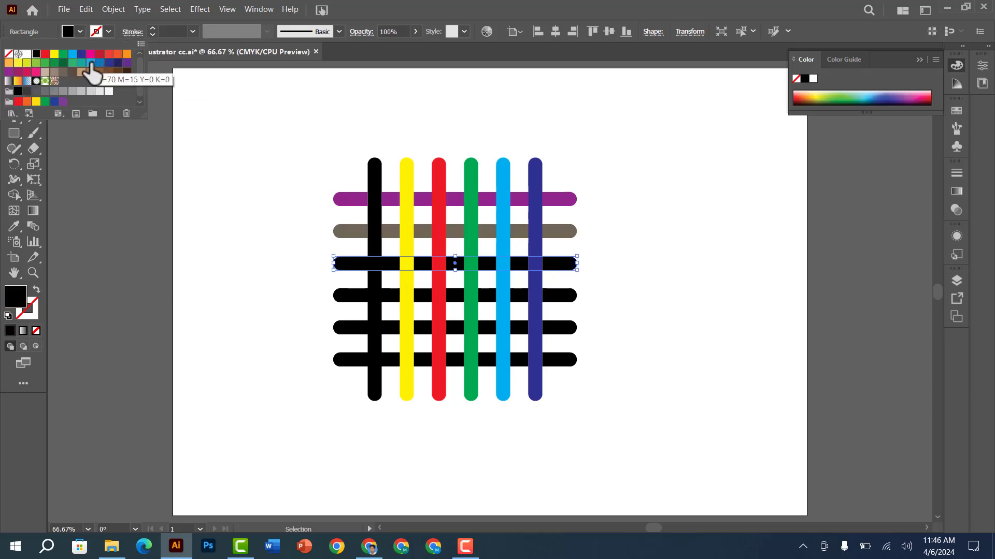
pyautogui.click(36, 64)
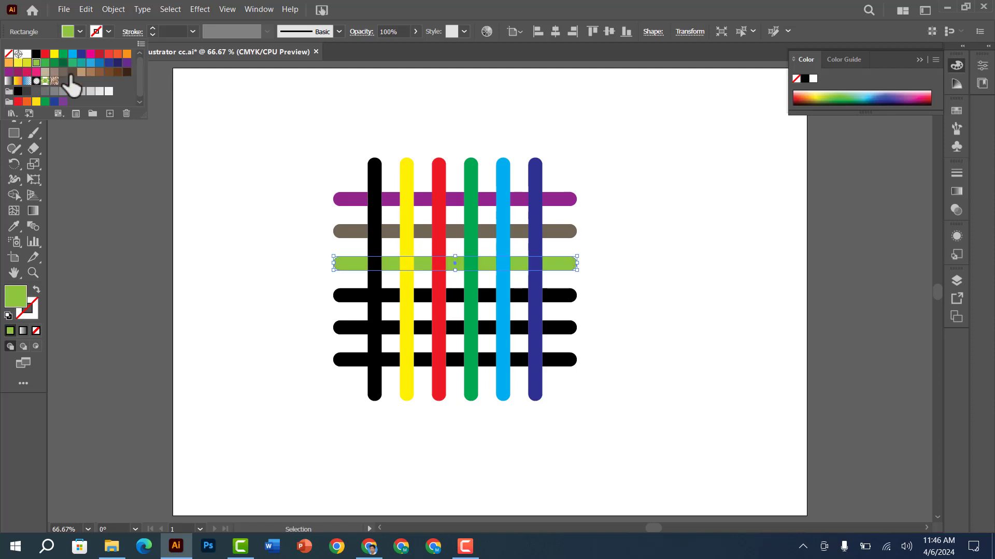
pyautogui.press('a')
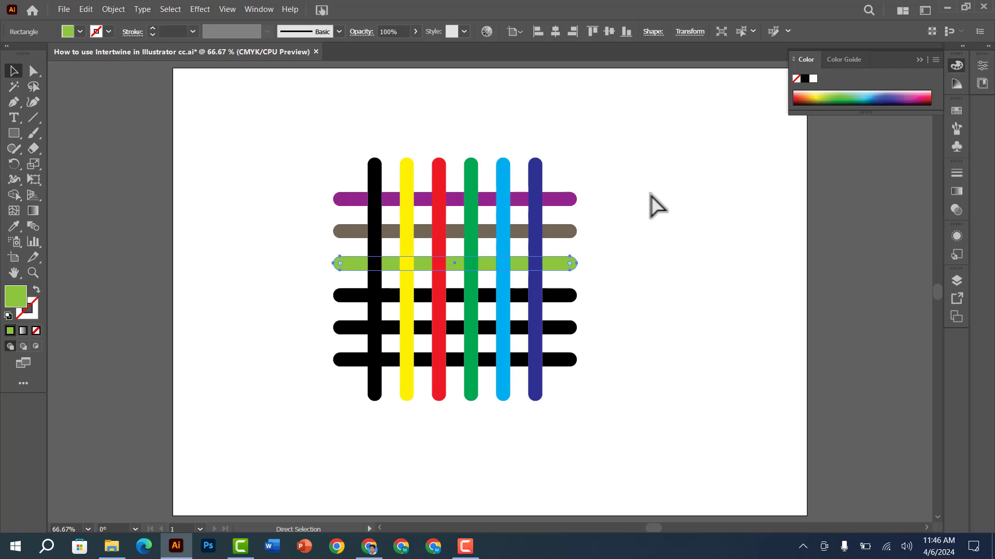
# Step: Fill the fourth horizontal bar from the top with orange
pyautogui.click(575, 295)
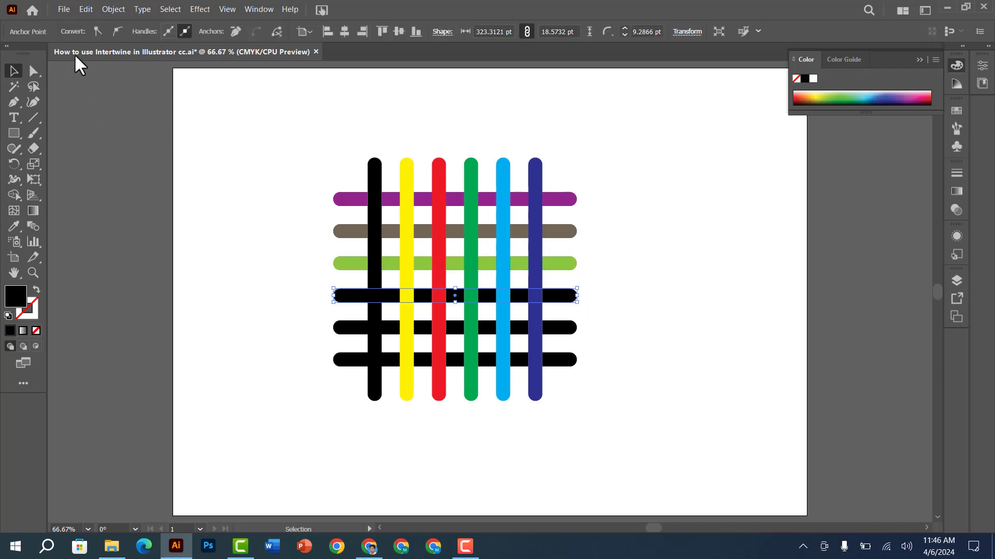
pyautogui.press('v')
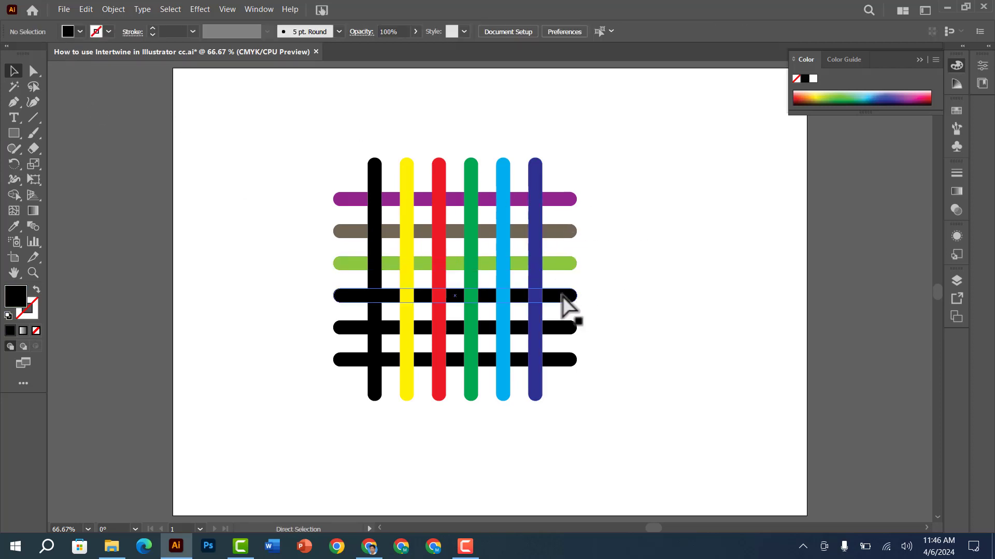
pyautogui.click(79, 31)
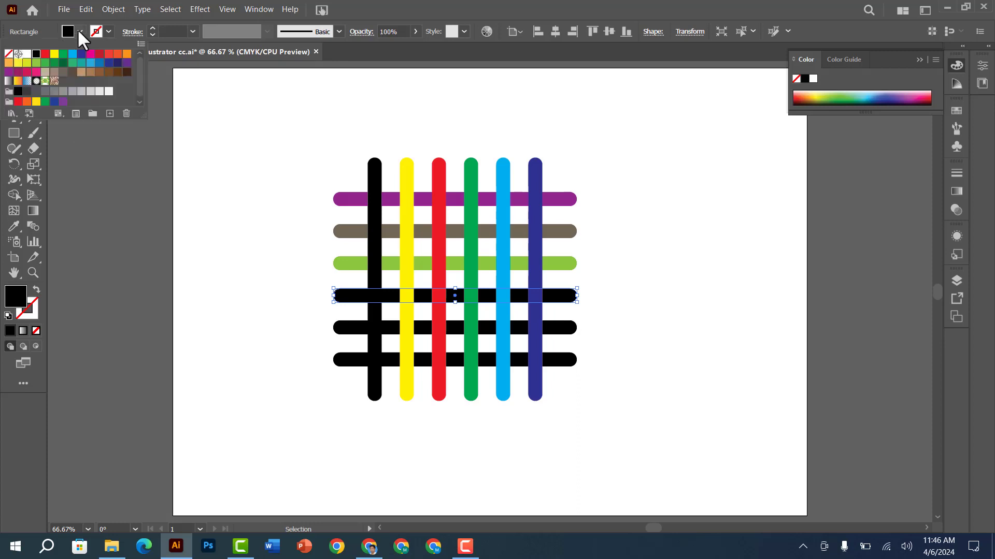
pyautogui.click(126, 53)
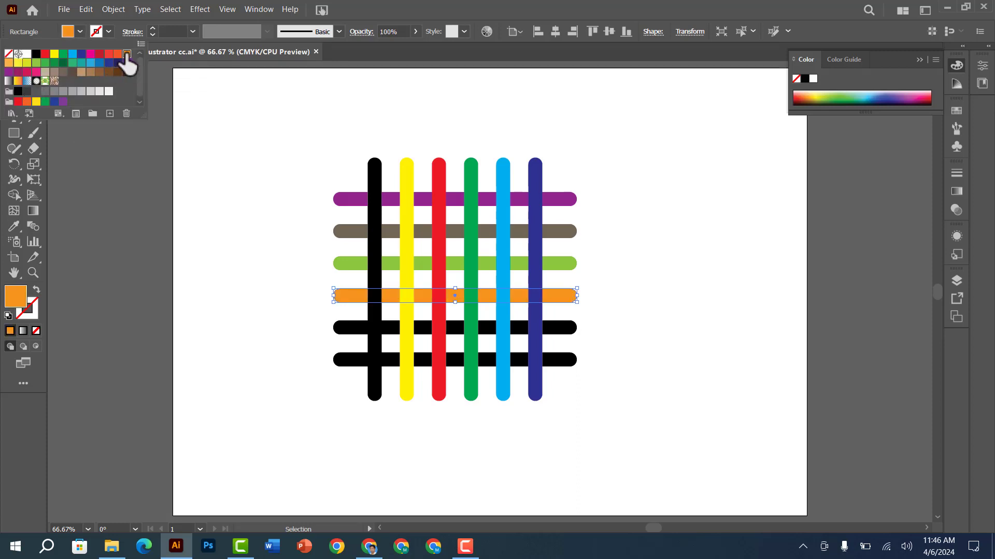
pyautogui.click(651, 295)
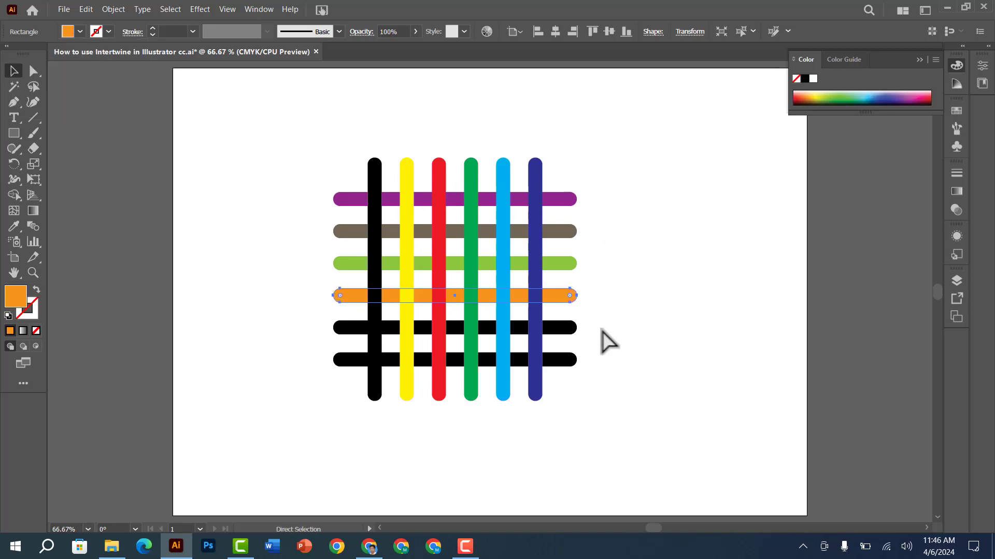
# Step: Fill the bottom horizontal bar with red-orange
pyautogui.click(566, 361)
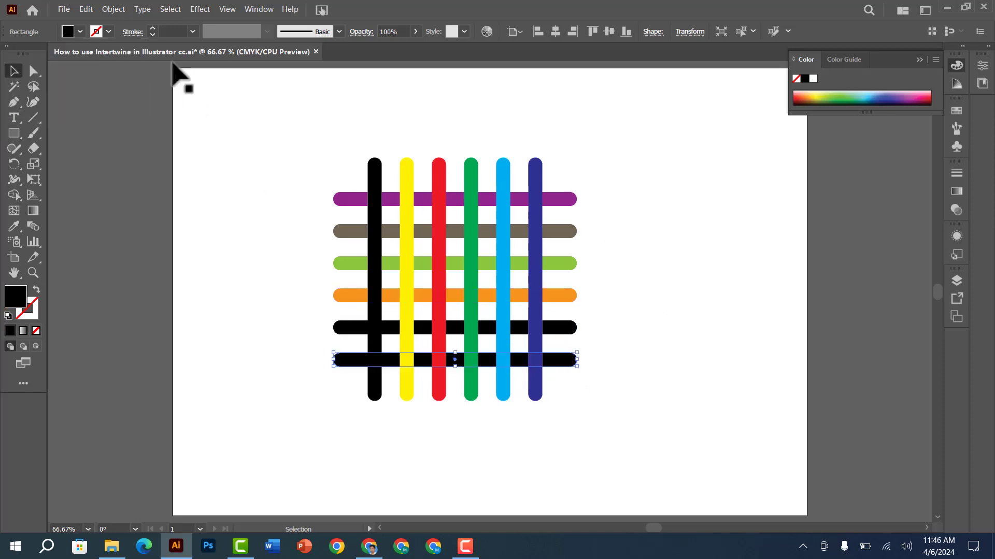
pyautogui.click(74, 31)
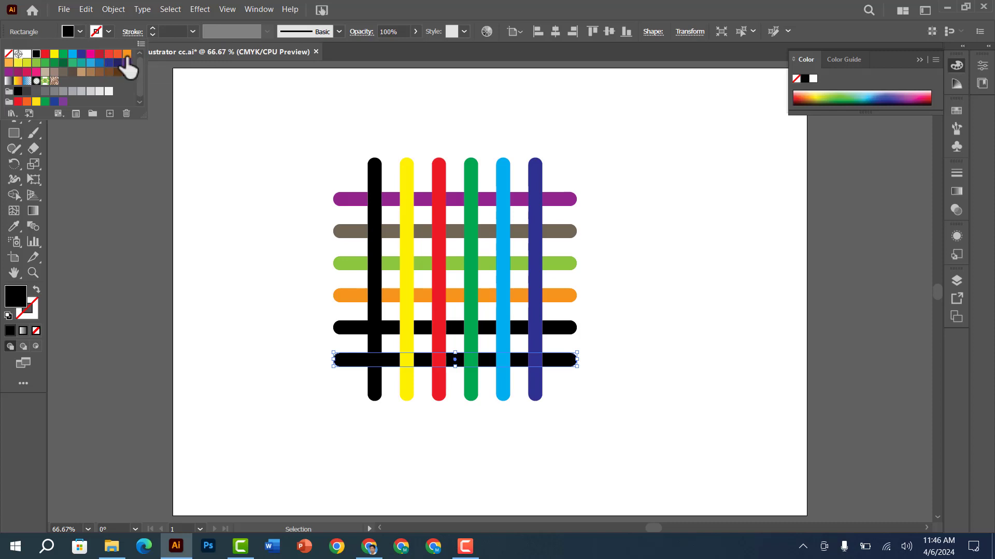
pyautogui.click(108, 54)
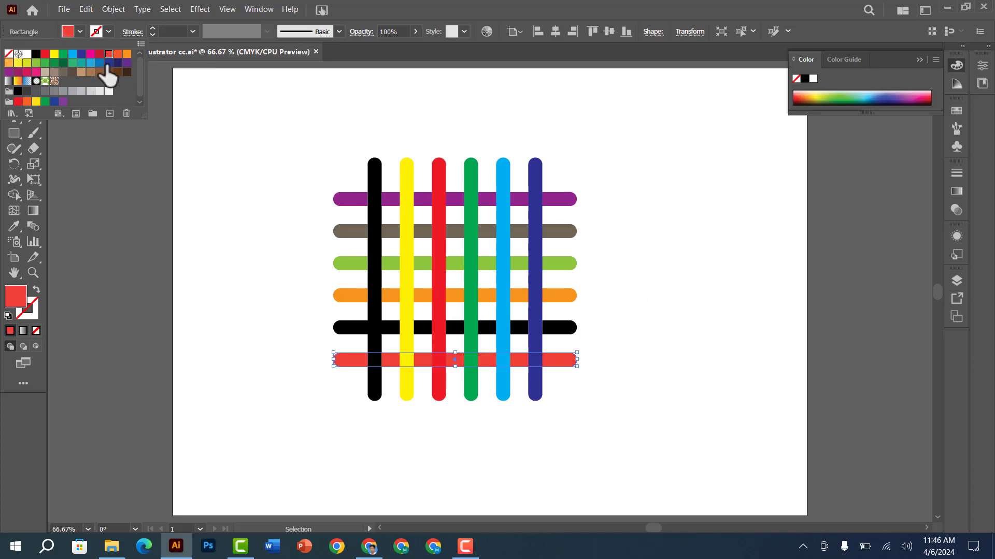
pyautogui.click(117, 54)
pyautogui.click(639, 313)
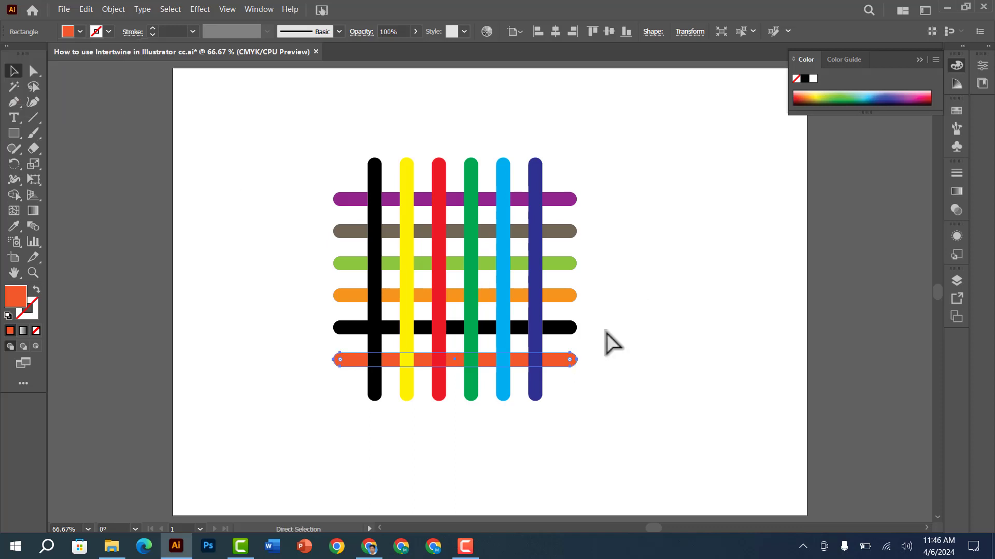
# Step: Fill the fifth horizontal bar from the top with a light teal sampled from the colour spectrum
pyautogui.click(569, 328)
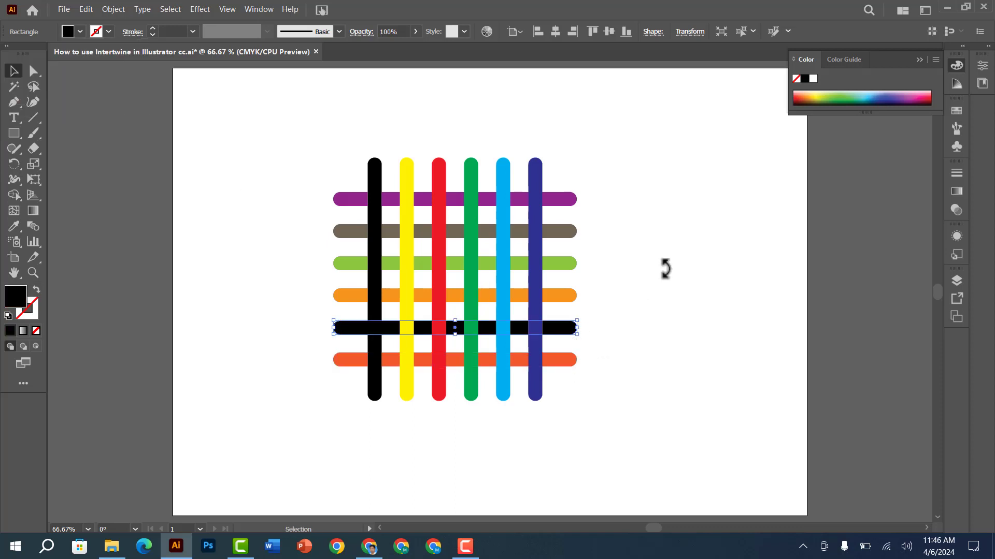
pyautogui.click(871, 96)
pyautogui.click(855, 95)
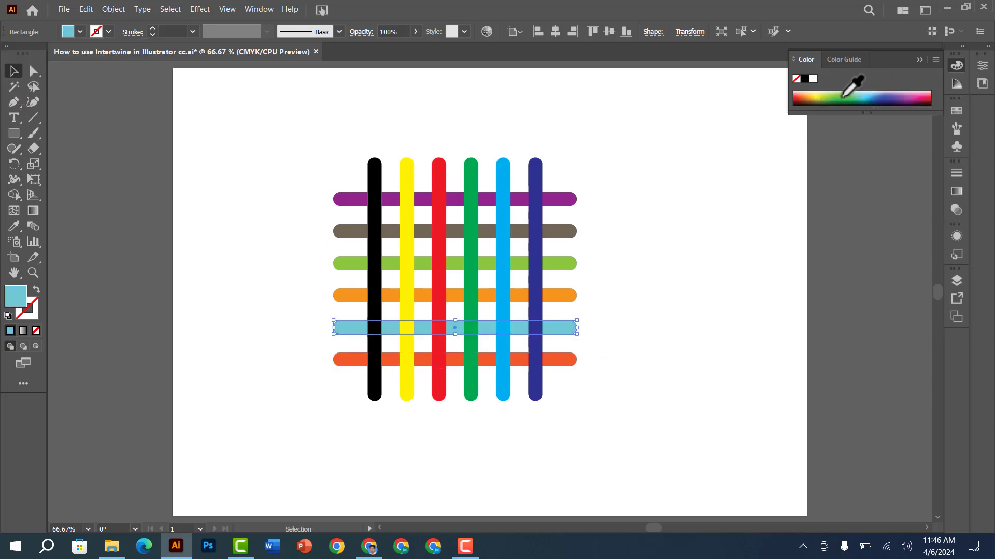
# Step: Recolour the fifth horizontal bar from the top light purple and the fourth one dark blue, sampling from the colour spectrum
pyautogui.click(900, 92)
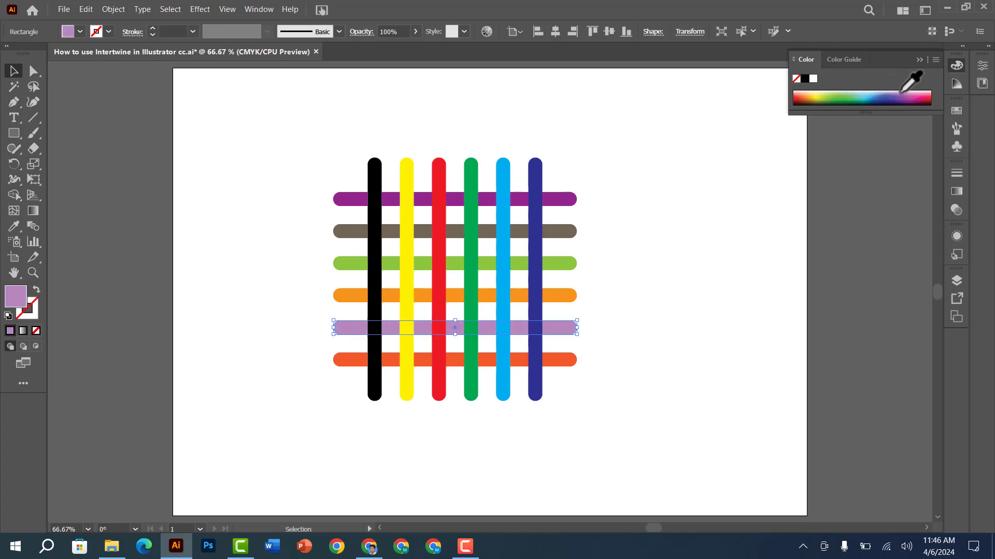
pyautogui.click(665, 250)
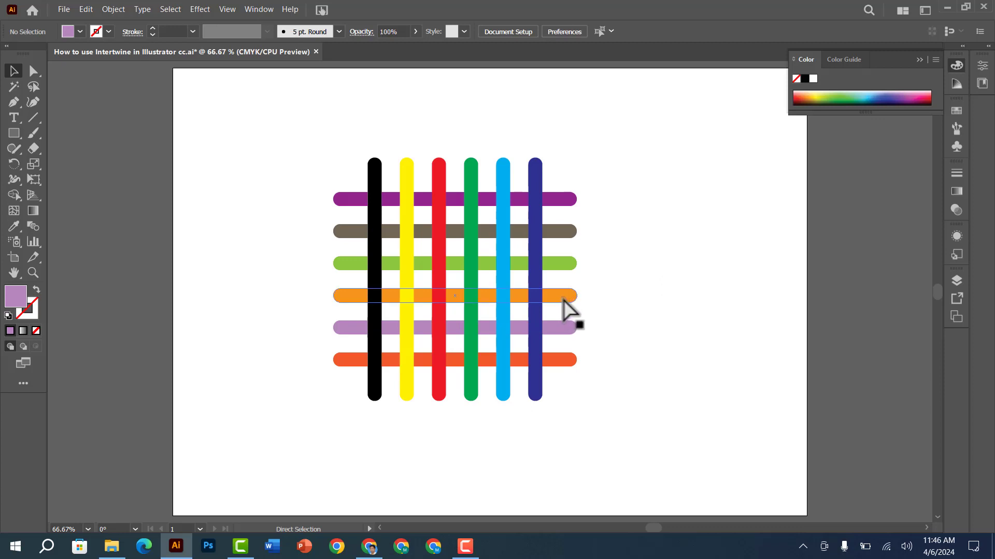
pyautogui.click(564, 300)
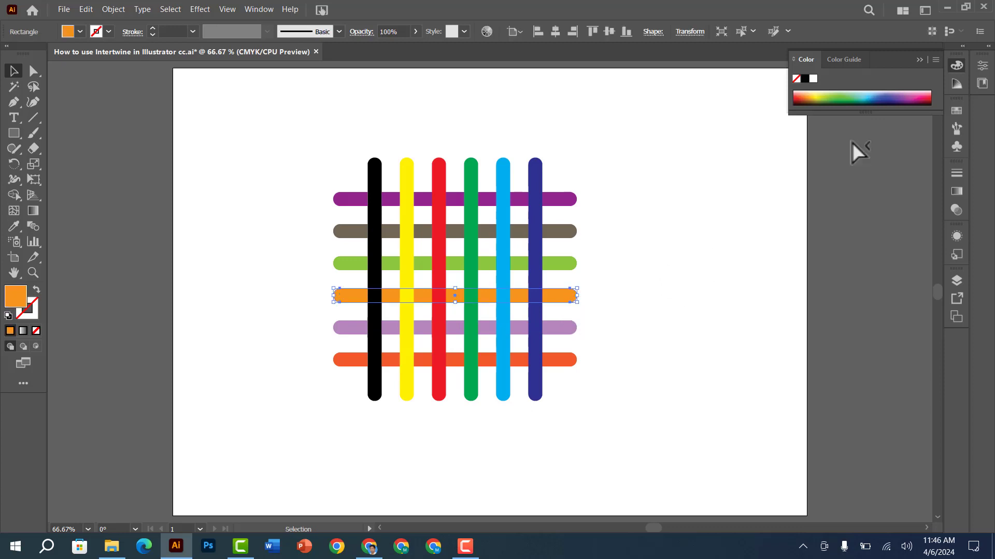
pyautogui.click(873, 98)
pyautogui.click(630, 233)
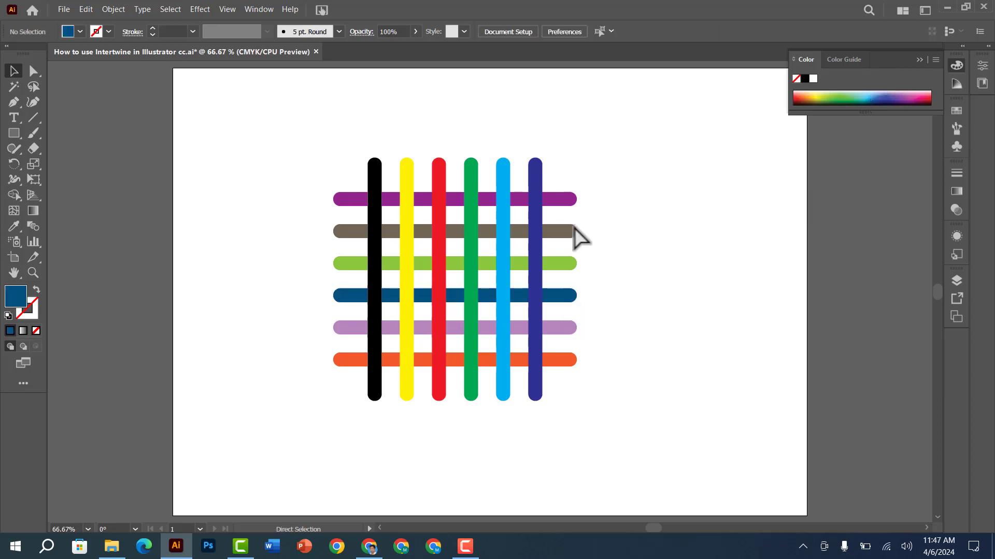
# Step: Recolour the second horizontal bar from the top muted light violet and the fifth one a deeper purple from the spectrum
pyautogui.click(570, 231)
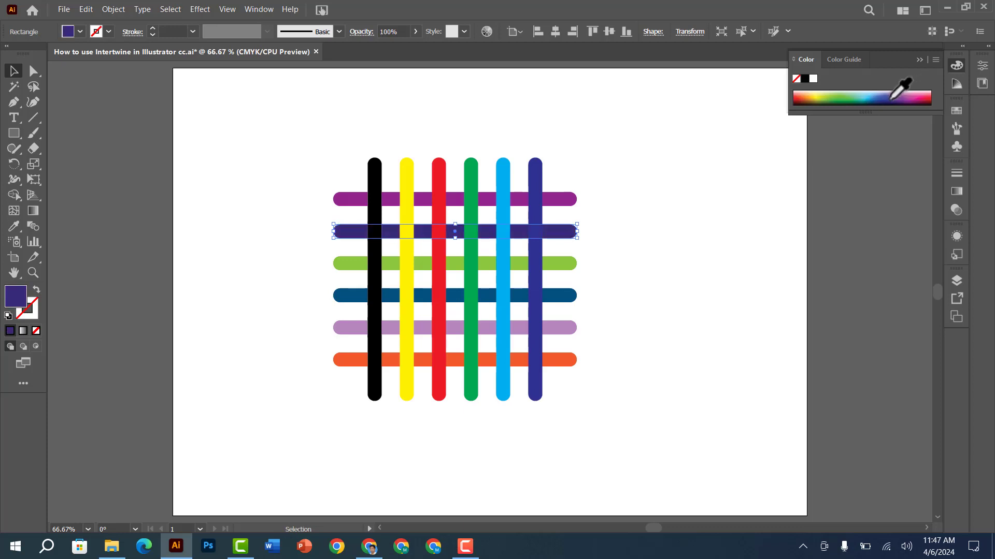
pyautogui.click(894, 92)
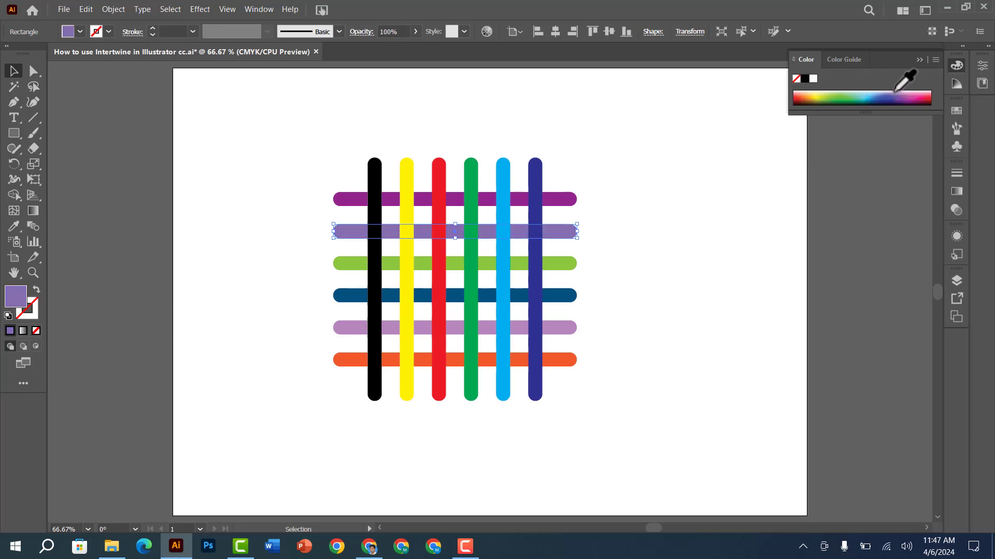
pyautogui.click(573, 327)
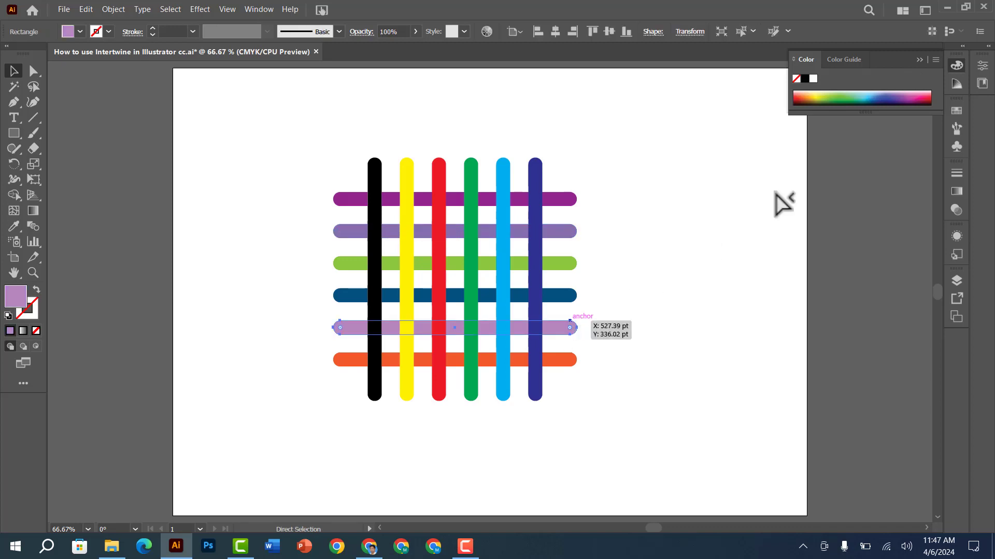
pyautogui.click(900, 96)
pyautogui.click(900, 97)
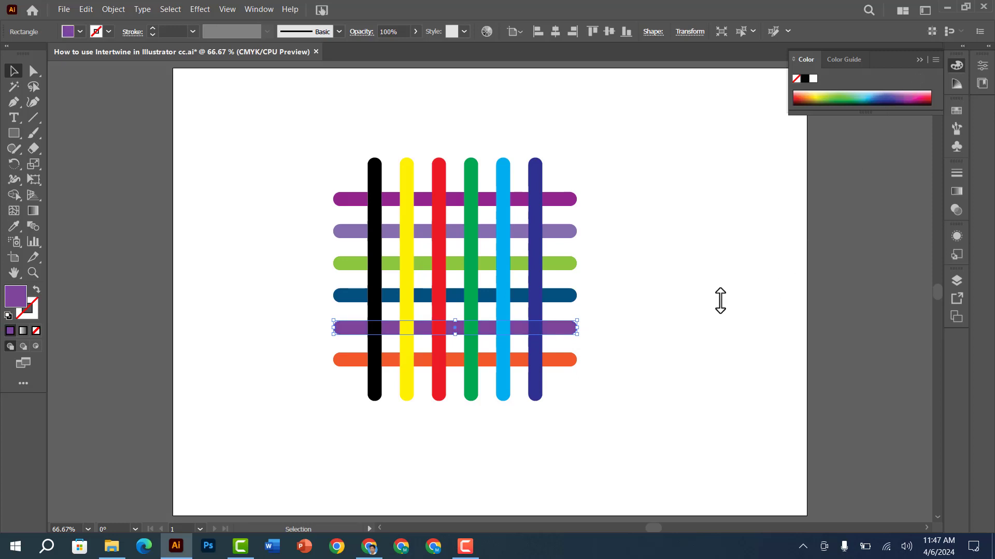
pyautogui.click(669, 275)
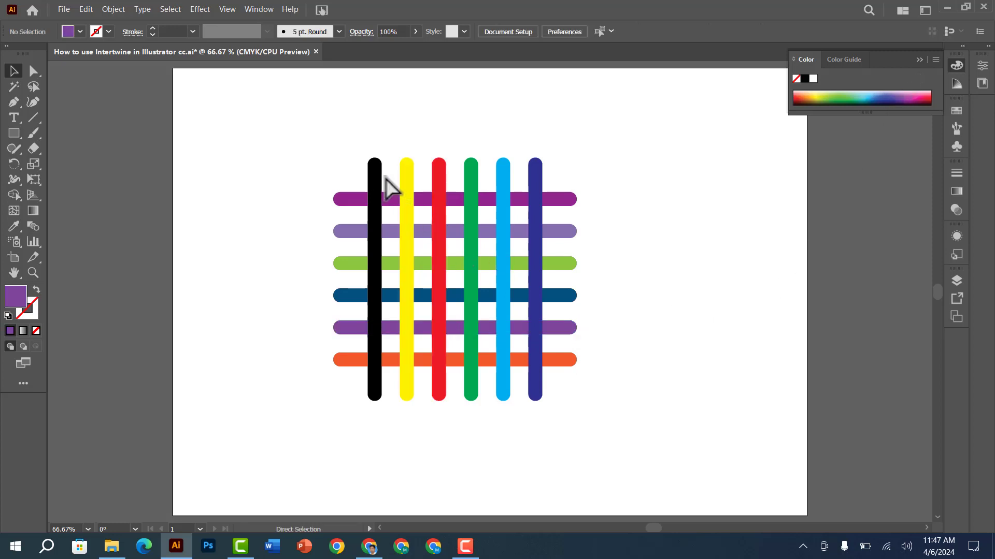
# Step: Show the CMYK sliders and change the leftmost black vertical bar's fill to C 38, M 0, Y 0, K 92
pyautogui.click(377, 168)
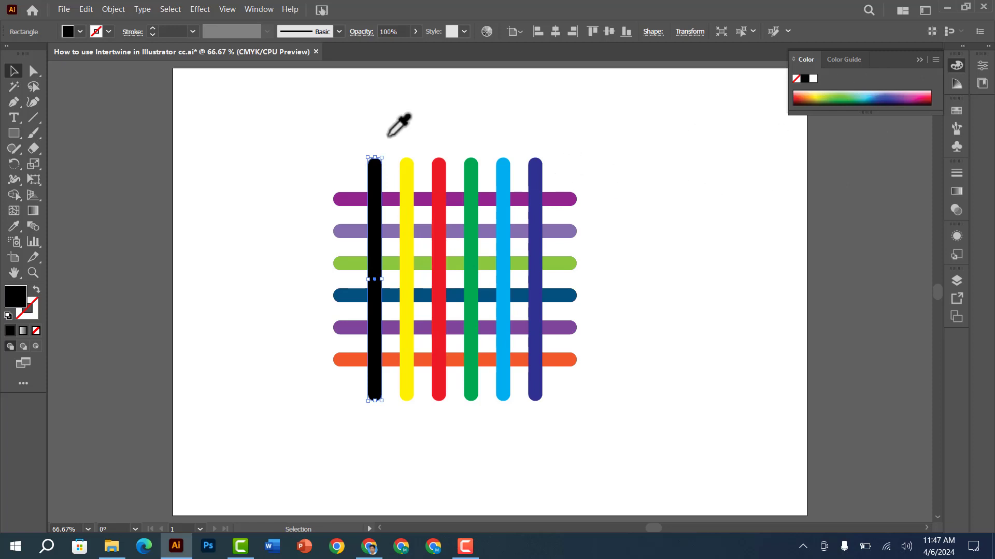
pyautogui.click(935, 59)
pyautogui.click(890, 64)
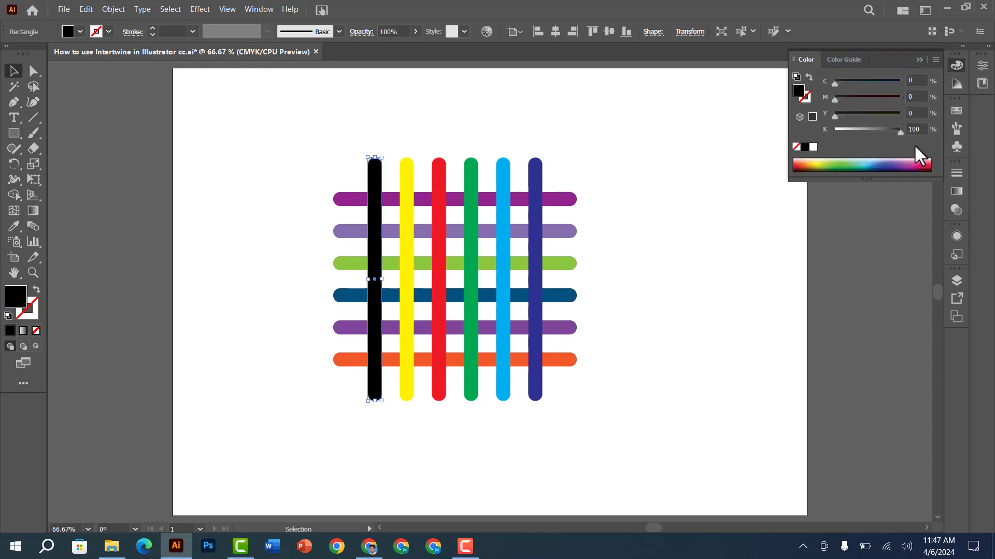
pyautogui.click(890, 128)
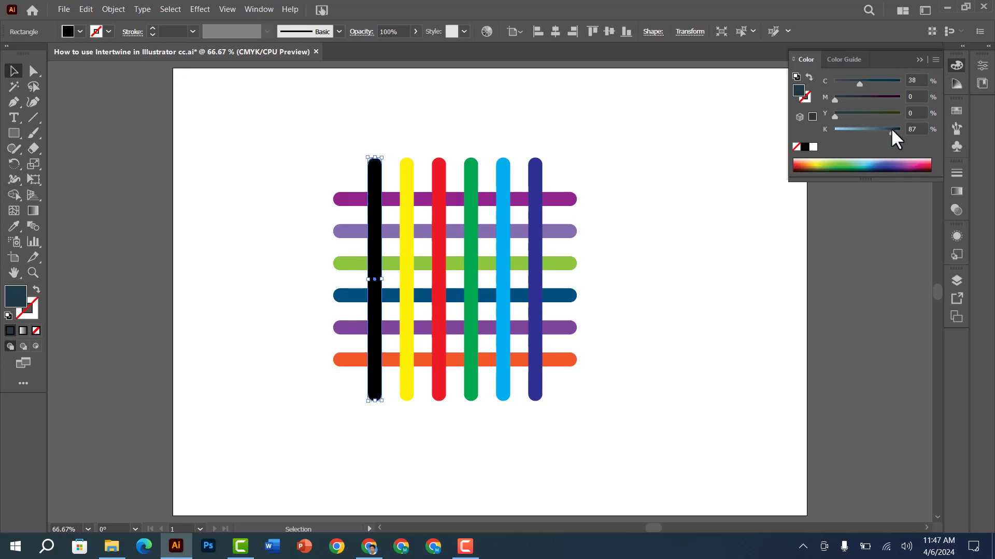
pyautogui.moveTo(894, 129); pyautogui.dragTo(894, 128)
pyautogui.click(703, 160)
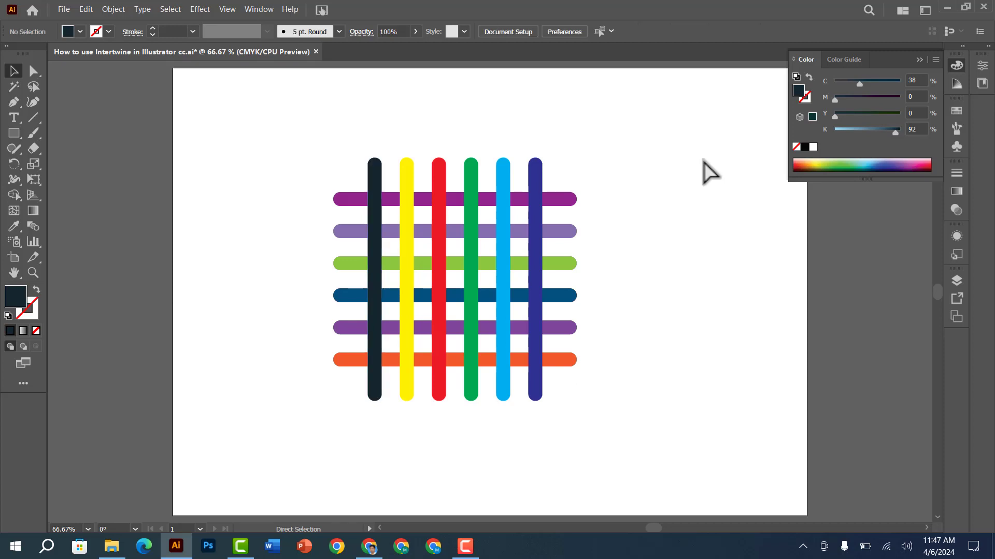
# Step: Select all the horizontal and vertical bars and make an Intertwine object from them
pyautogui.moveTo(259, 115); pyautogui.dragTo(645, 474)
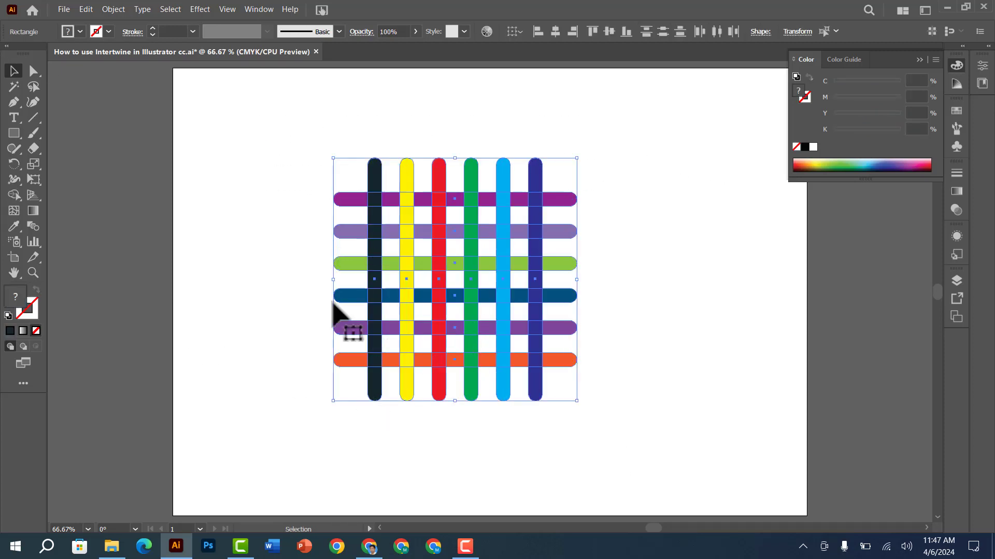
pyautogui.press('a')
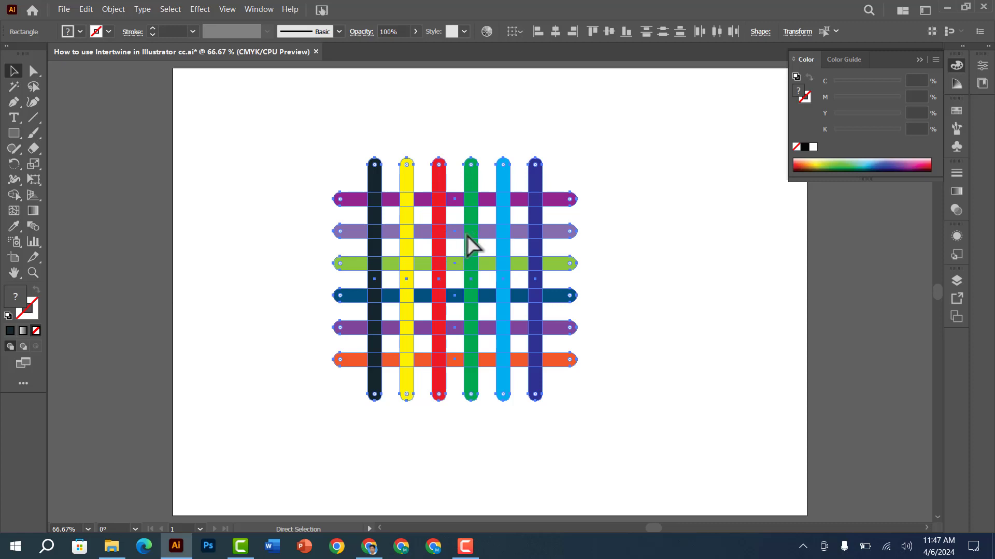
pyautogui.hotkey('ctrl', '+')
pyautogui.press('v')
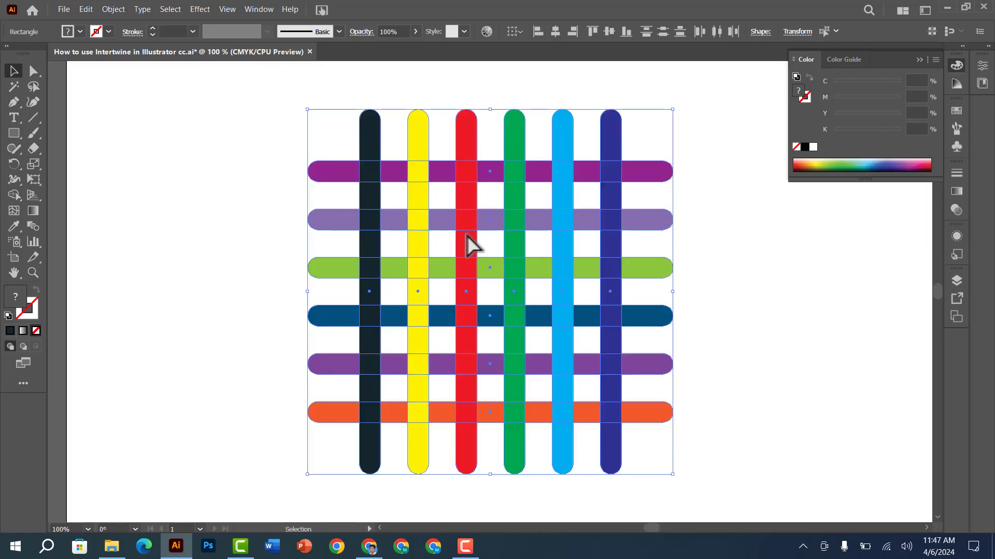
pyautogui.press('a')
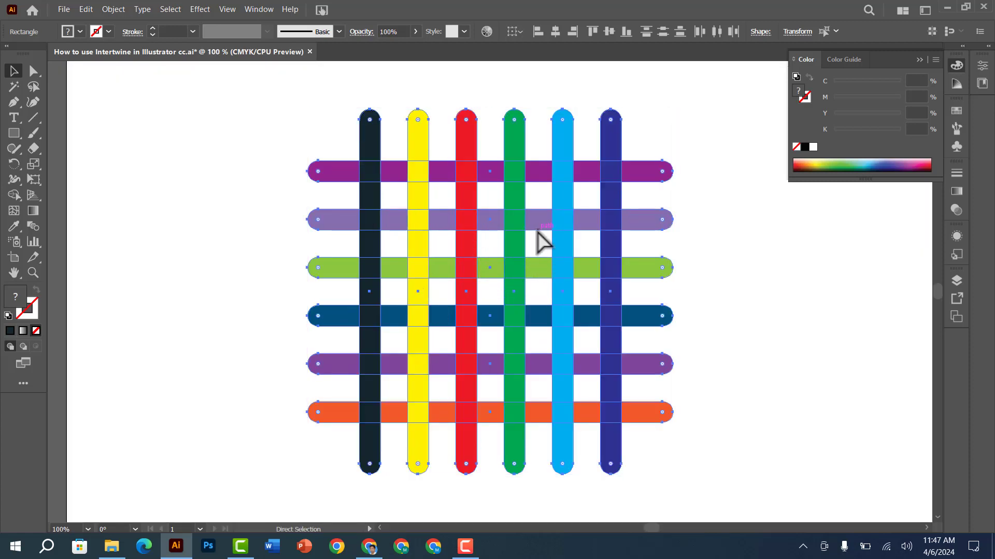
pyautogui.press('z')
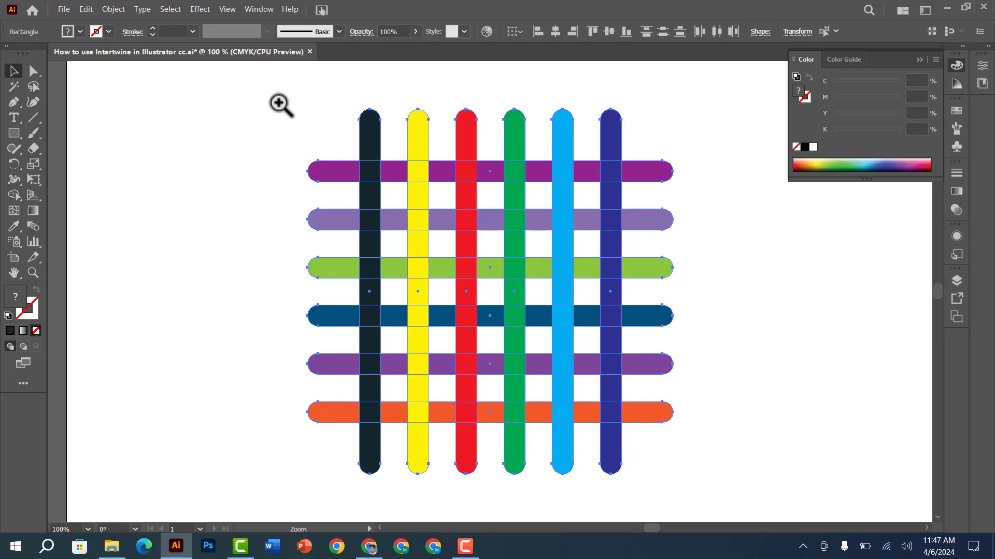
pyautogui.moveTo(276, 93); pyautogui.dragTo(725, 492)
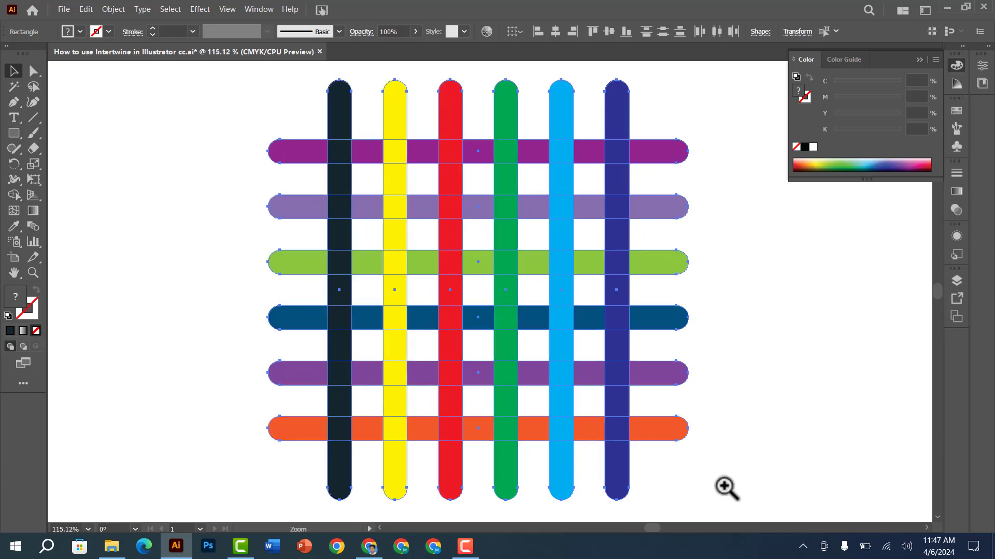
pyautogui.press('v')
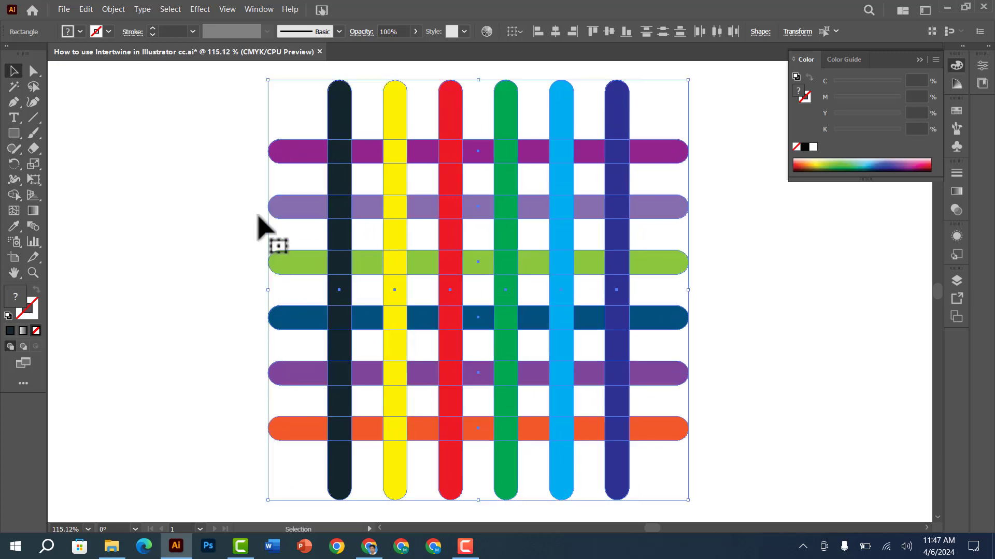
pyautogui.click(111, 9)
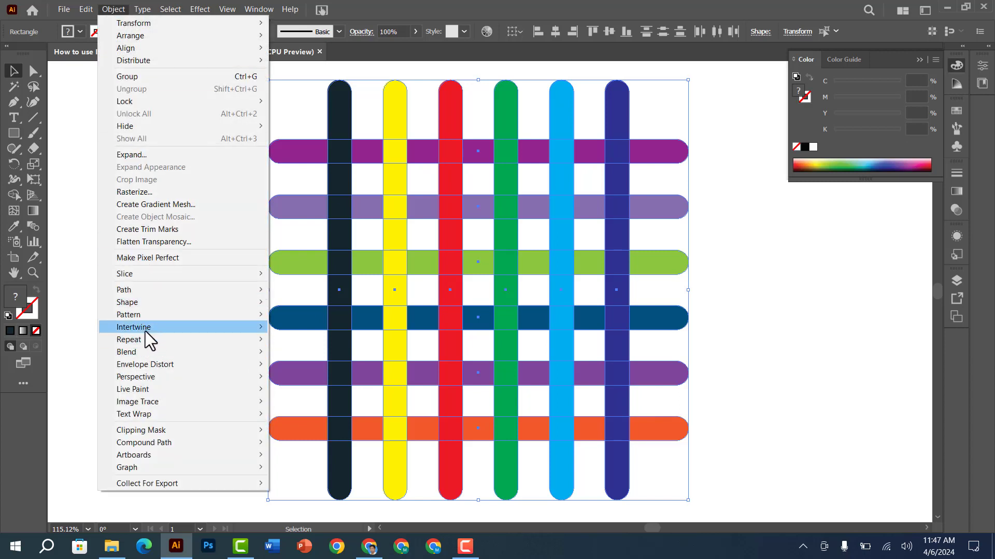
pyautogui.moveTo(145, 331)
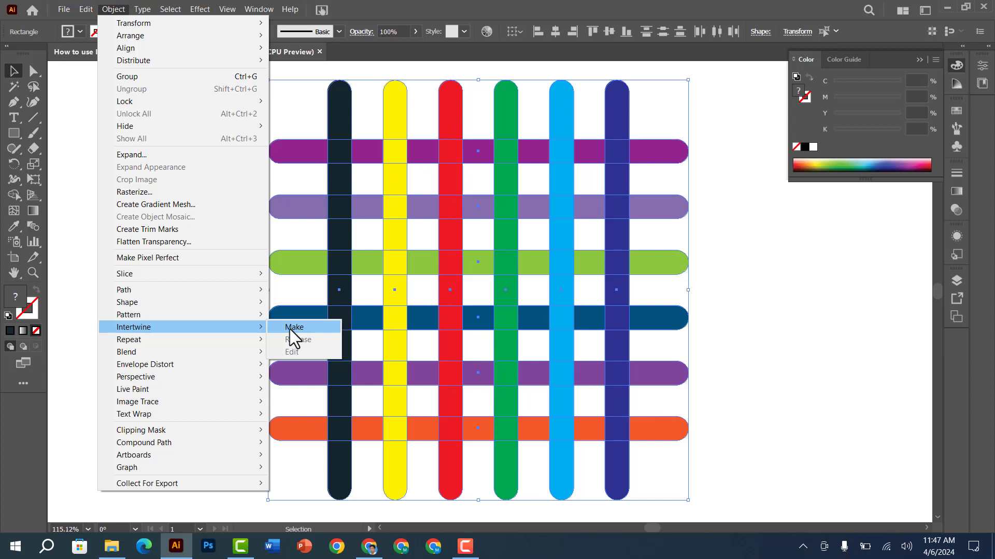
pyautogui.click(291, 328)
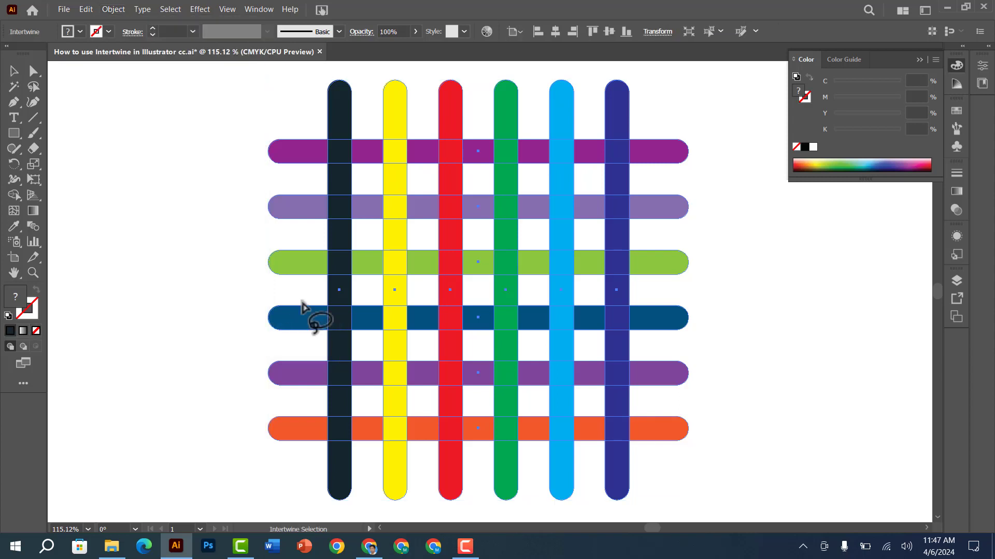
# Step: Bring the top horizontal bar in front of the yellow, green and dark blue vertical bars at their crossings
pyautogui.moveTo(375, 168)
pyautogui.mouseDown()
pyautogui.moveTo(374, 142)
pyautogui.moveTo(389, 131)
pyautogui.moveTo(415, 134)
pyautogui.moveTo(417, 166)
pyautogui.moveTo(376, 168)
pyautogui.mouseUp()
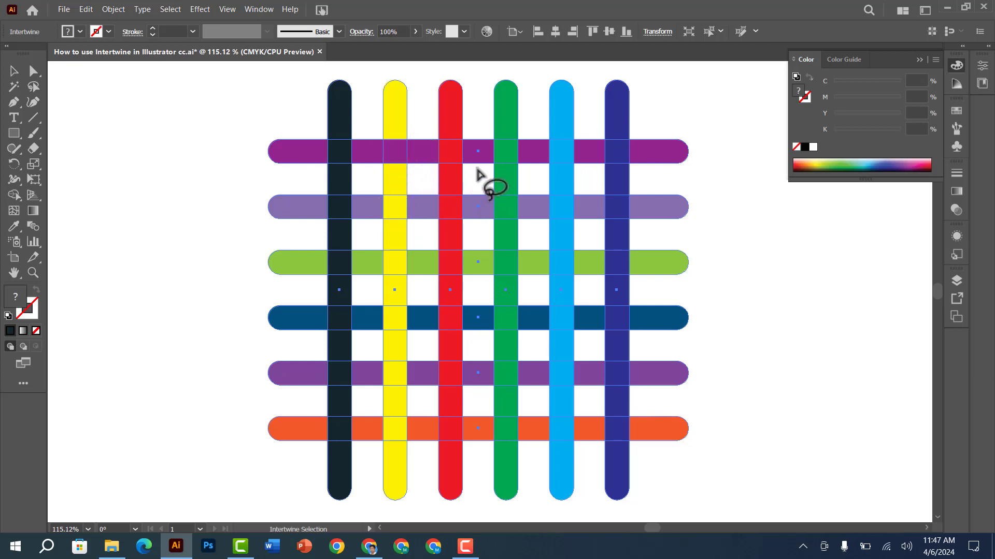
pyautogui.moveTo(480, 170)
pyautogui.mouseDown()
pyautogui.moveTo(483, 145)
pyautogui.moveTo(500, 130)
pyautogui.moveTo(518, 167)
pyautogui.moveTo(510, 177)
pyautogui.moveTo(481, 173)
pyautogui.mouseUp()
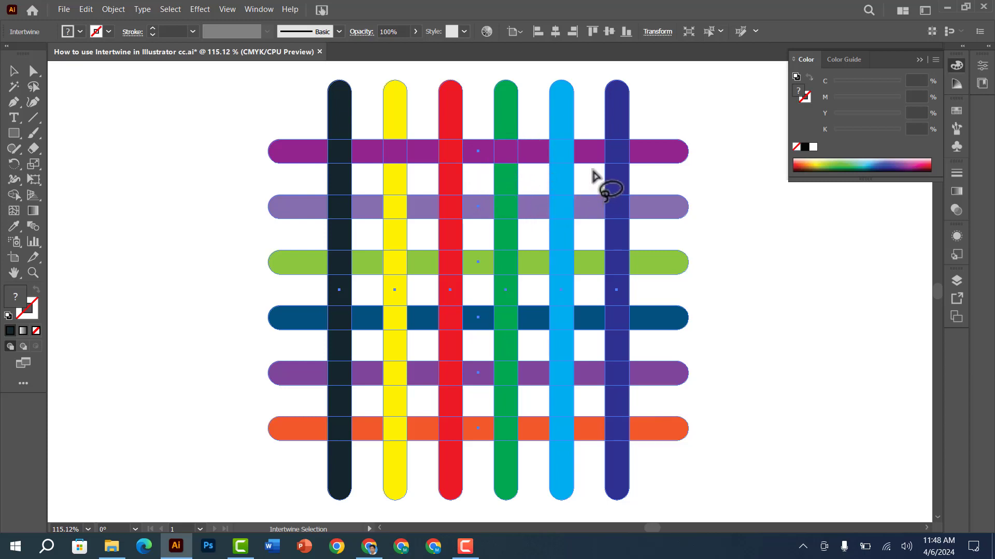
pyautogui.moveTo(594, 171)
pyautogui.mouseDown()
pyautogui.moveTo(591, 141)
pyautogui.moveTo(626, 132)
pyautogui.moveTo(634, 167)
pyautogui.moveTo(595, 173)
pyautogui.mouseUp()
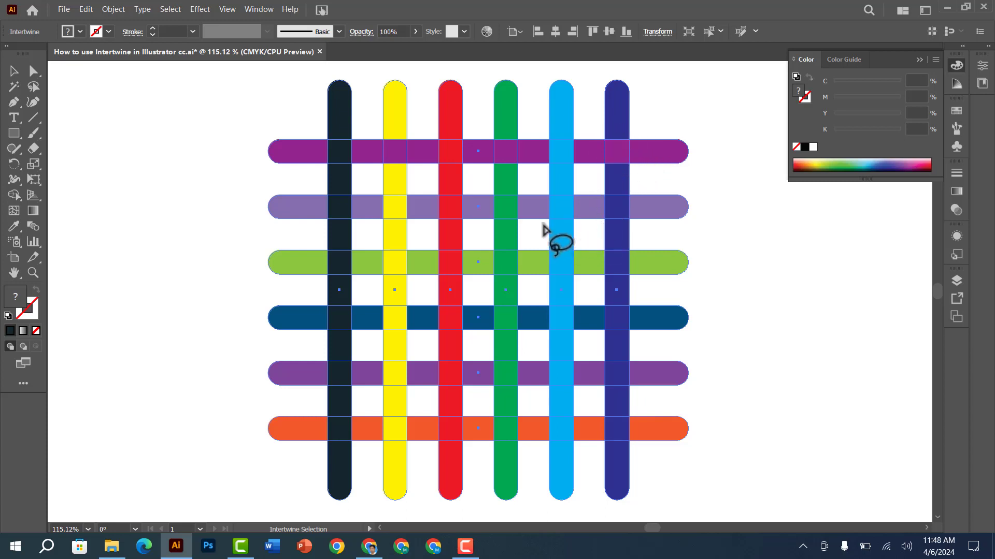
# Step: Bring the second horizontal bar in front of the light blue, red and near-black vertical bars at their crossings
pyautogui.moveTo(540, 224)
pyautogui.mouseDown()
pyautogui.moveTo(545, 187)
pyautogui.moveTo(571, 186)
pyautogui.moveTo(581, 219)
pyautogui.moveTo(540, 224)
pyautogui.mouseUp()
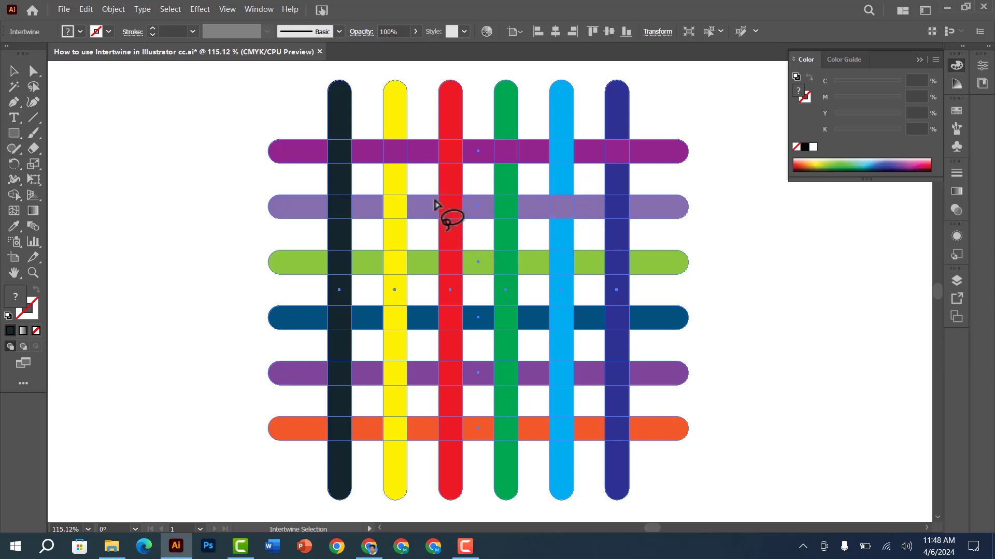
pyautogui.moveTo(429, 194)
pyautogui.mouseDown()
pyautogui.moveTo(467, 191)
pyautogui.moveTo(471, 215)
pyautogui.moveTo(458, 232)
pyautogui.moveTo(433, 202)
pyautogui.mouseUp()
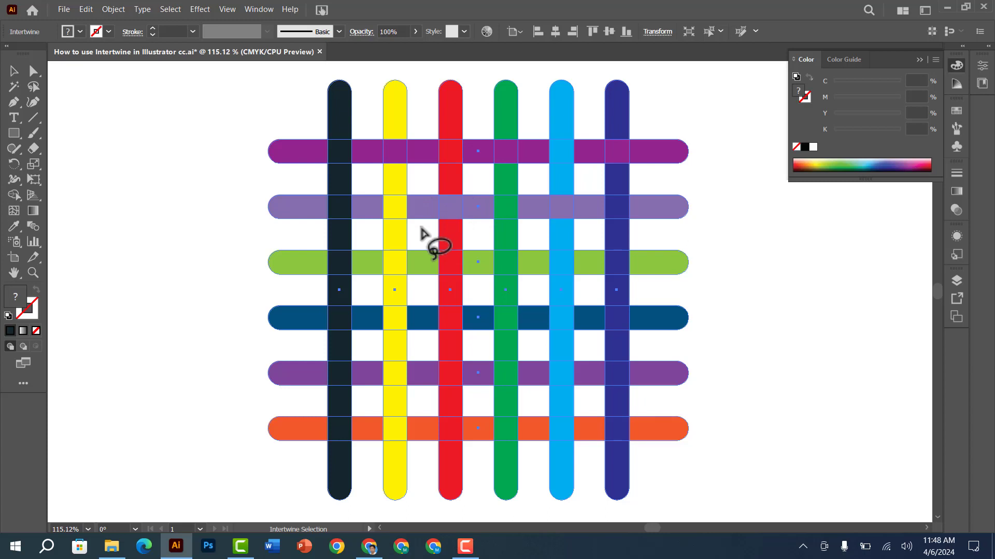
pyautogui.moveTo(315, 195)
pyautogui.mouseDown()
pyautogui.moveTo(343, 183)
pyautogui.moveTo(358, 220)
pyautogui.moveTo(327, 227)
pyautogui.moveTo(318, 207)
pyautogui.mouseUp()
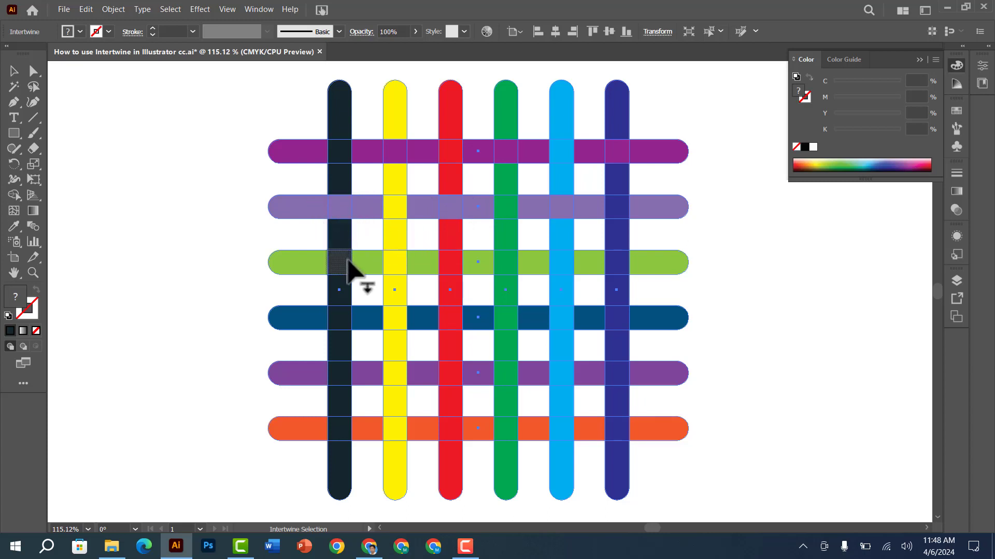
# Step: Bring the light green third horizontal bar in front of the yellow, green and dark blue vertical bars at their crossings
pyautogui.moveTo(374, 242)
pyautogui.mouseDown()
pyautogui.moveTo(405, 239)
pyautogui.moveTo(419, 269)
pyautogui.moveTo(378, 286)
pyautogui.moveTo(376, 241)
pyautogui.mouseUp()
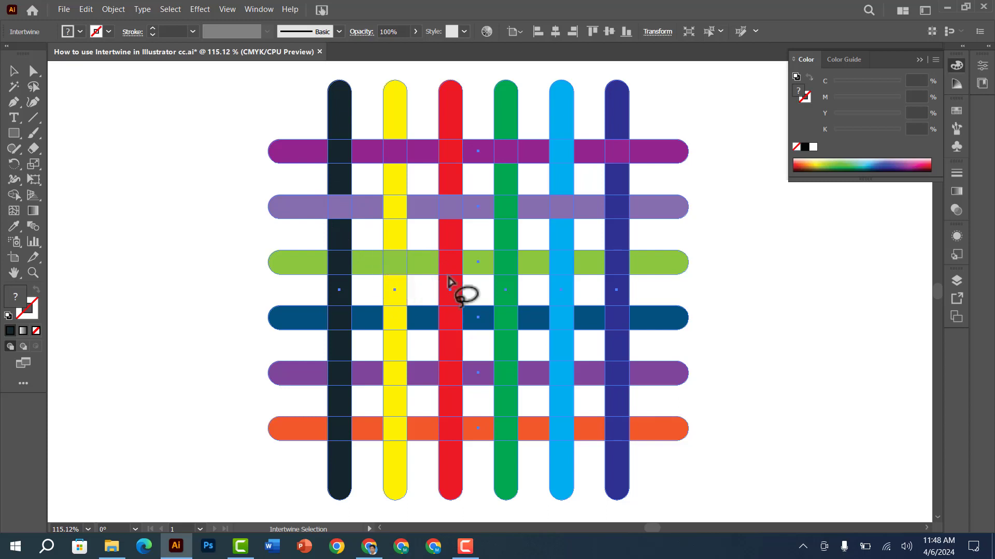
pyautogui.moveTo(482, 249)
pyautogui.mouseDown()
pyautogui.moveTo(515, 242)
pyautogui.moveTo(524, 259)
pyautogui.moveTo(510, 287)
pyautogui.moveTo(496, 288)
pyautogui.moveTo(483, 250)
pyautogui.mouseUp()
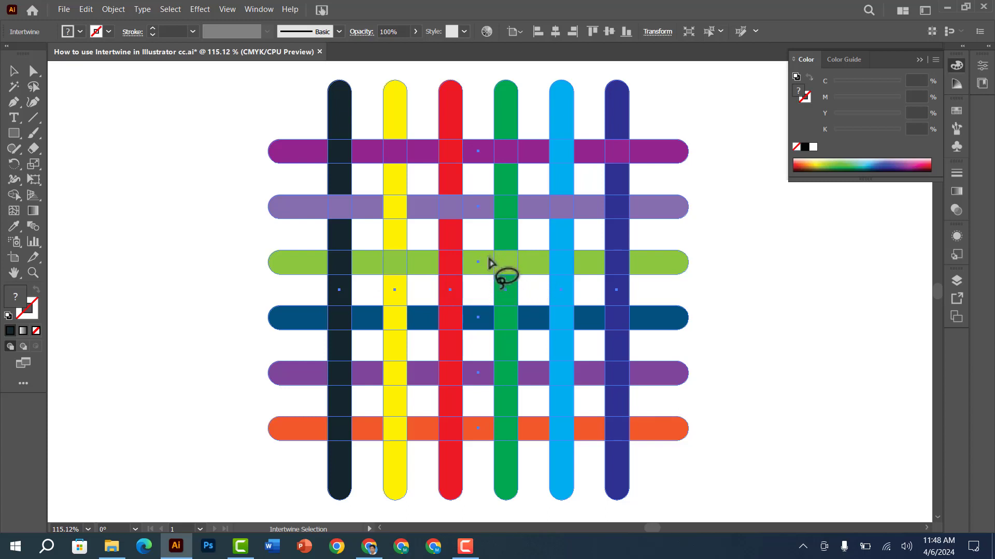
pyautogui.moveTo(598, 248)
pyautogui.mouseDown()
pyautogui.moveTo(632, 245)
pyautogui.moveTo(639, 277)
pyautogui.moveTo(609, 288)
pyautogui.moveTo(596, 281)
pyautogui.moveTo(595, 256)
pyautogui.mouseUp()
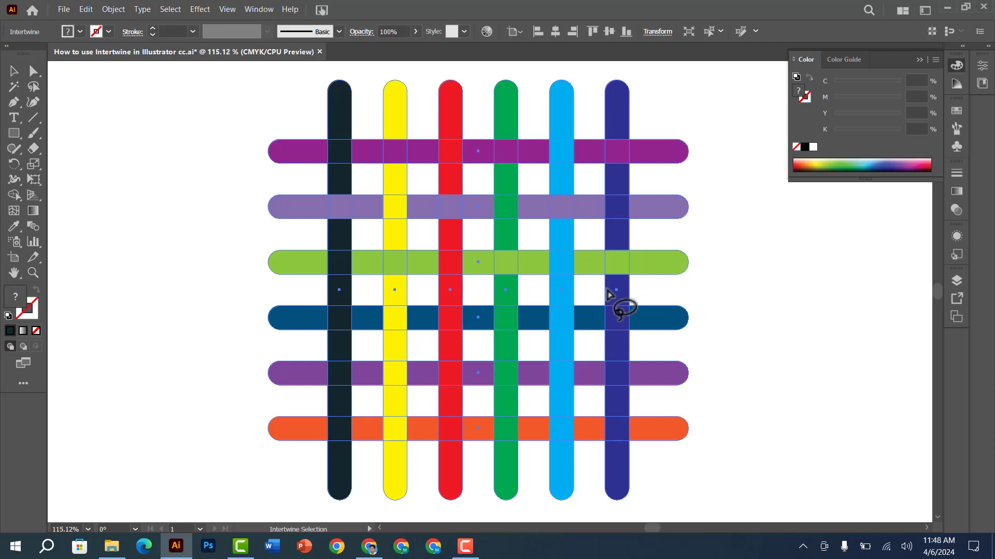
# Step: Bring the dark blue fourth horizontal bar in front of the light blue, red and near-black vertical bars at their crossings
pyautogui.moveTo(540, 299)
pyautogui.mouseDown()
pyautogui.moveTo(580, 303)
pyautogui.moveTo(573, 338)
pyautogui.moveTo(549, 345)
pyautogui.moveTo(539, 303)
pyautogui.mouseUp()
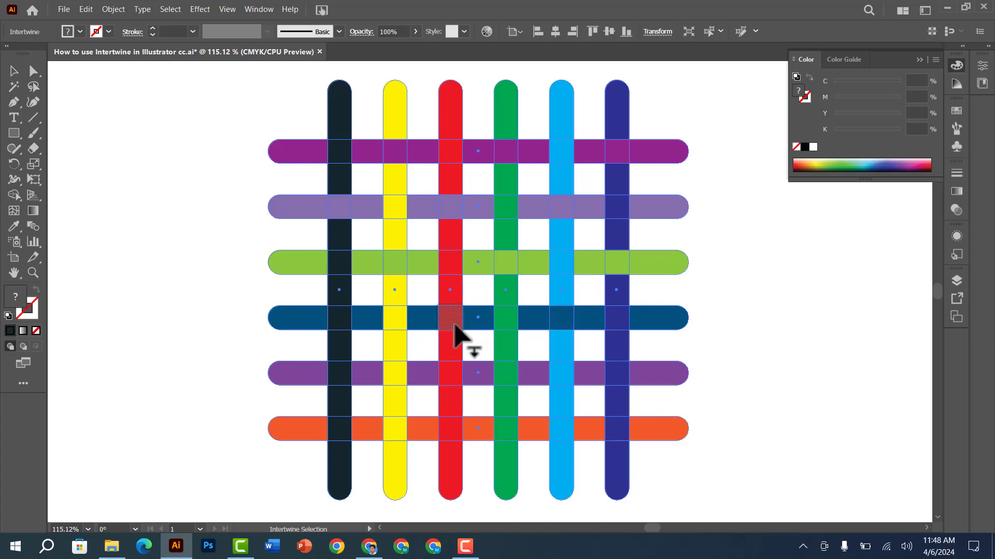
pyautogui.moveTo(433, 299)
pyautogui.mouseDown()
pyautogui.moveTo(470, 311)
pyautogui.moveTo(457, 338)
pyautogui.moveTo(434, 338)
pyautogui.moveTo(433, 298)
pyautogui.mouseUp()
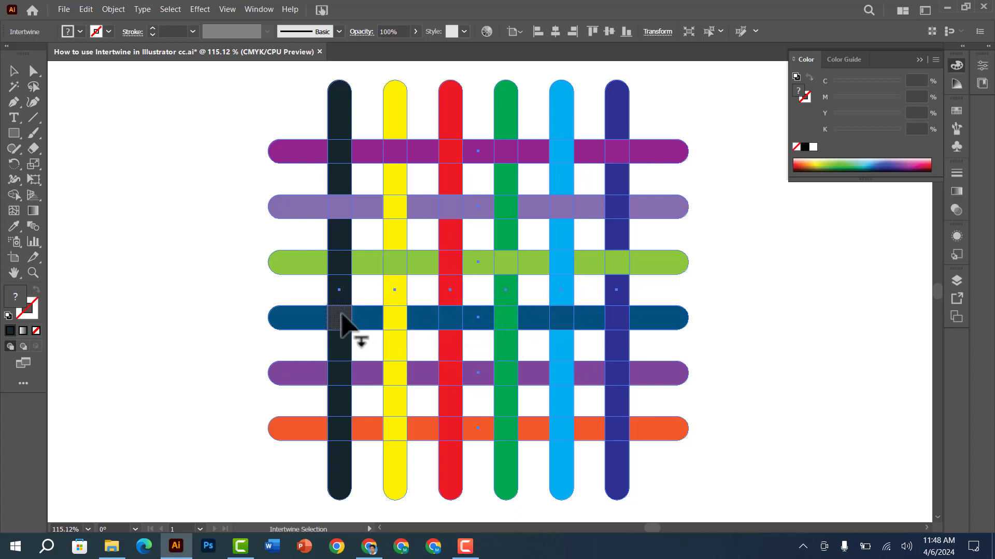
pyautogui.moveTo(326, 299)
pyautogui.mouseDown()
pyautogui.moveTo(352, 300)
pyautogui.moveTo(361, 329)
pyautogui.moveTo(333, 341)
pyautogui.moveTo(327, 300)
pyautogui.mouseUp()
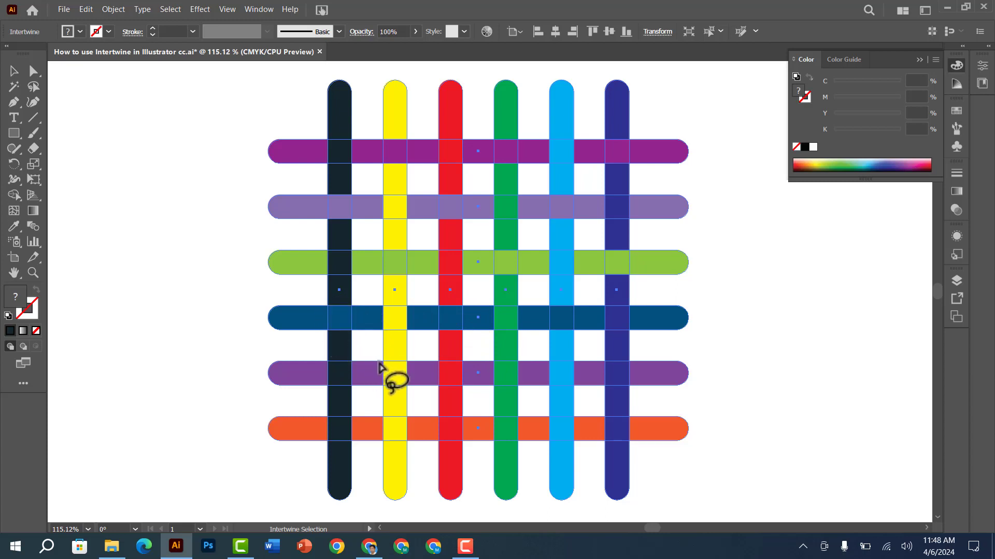
# Step: Bring the purple fifth horizontal bar in front of the yellow, green and dark blue vertical bars at their crossings
pyautogui.moveTo(377, 354)
pyautogui.mouseDown()
pyautogui.moveTo(399, 354)
pyautogui.moveTo(421, 374)
pyautogui.moveTo(398, 395)
pyautogui.moveTo(380, 393)
pyautogui.moveTo(378, 353)
pyautogui.mouseUp()
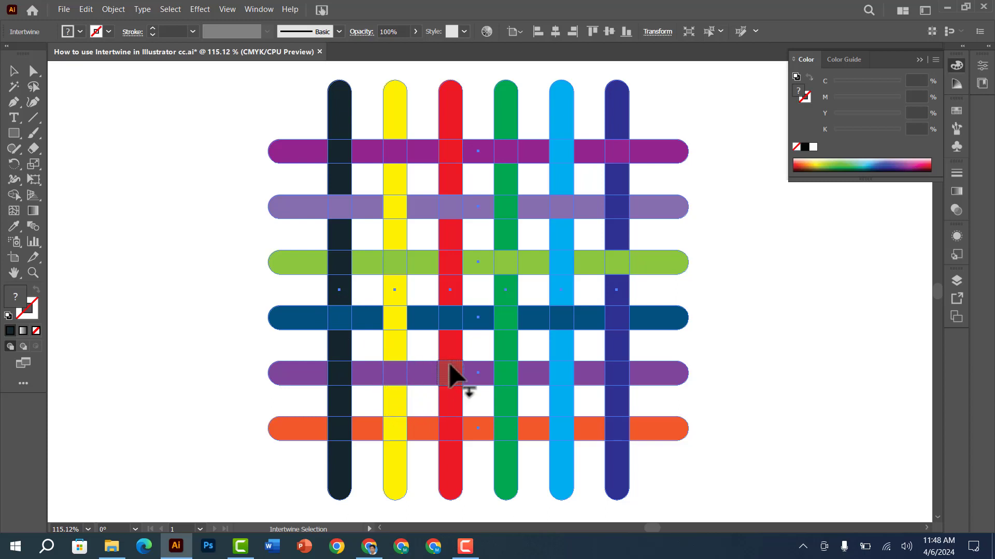
pyautogui.moveTo(485, 354)
pyautogui.mouseDown()
pyautogui.moveTo(523, 358)
pyautogui.moveTo(527, 380)
pyautogui.moveTo(513, 400)
pyautogui.moveTo(495, 400)
pyautogui.moveTo(487, 355)
pyautogui.mouseUp()
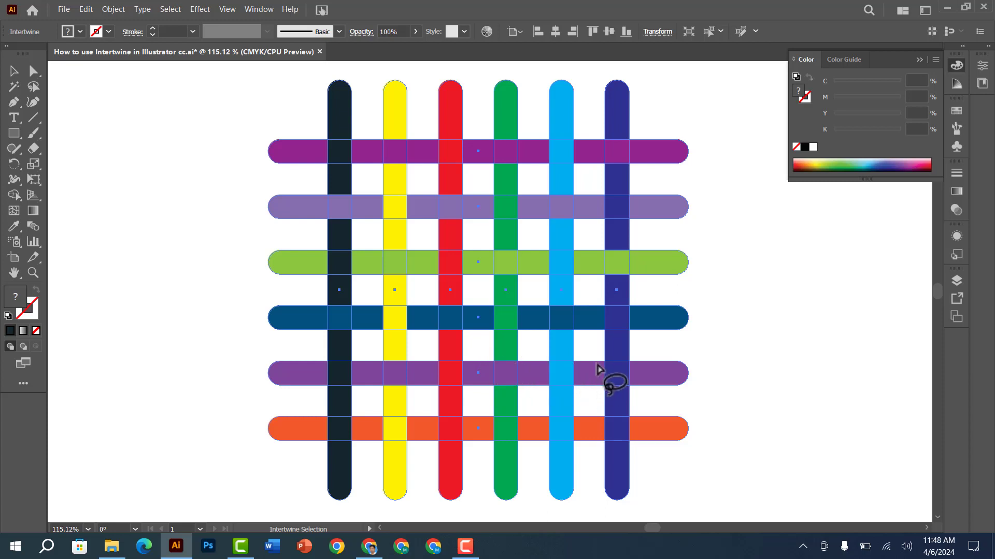
pyautogui.moveTo(594, 357)
pyautogui.mouseDown()
pyautogui.moveTo(626, 351)
pyautogui.moveTo(634, 389)
pyautogui.moveTo(610, 400)
pyautogui.moveTo(598, 392)
pyautogui.moveTo(590, 360)
pyautogui.mouseUp()
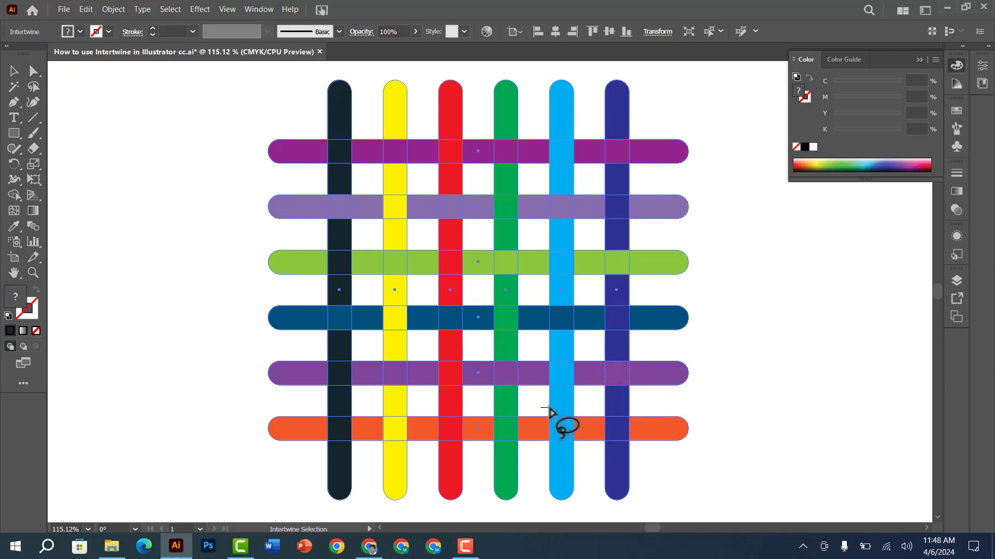
# Step: Bring the orange bottom horizontal bar in front of the light blue, red and near-black vertical bars at their crossings, and deselect the artwork
pyautogui.moveTo(541, 408)
pyautogui.mouseDown()
pyautogui.moveTo(584, 428)
pyautogui.moveTo(579, 443)
pyautogui.moveTo(553, 450)
pyautogui.moveTo(537, 413)
pyautogui.mouseUp()
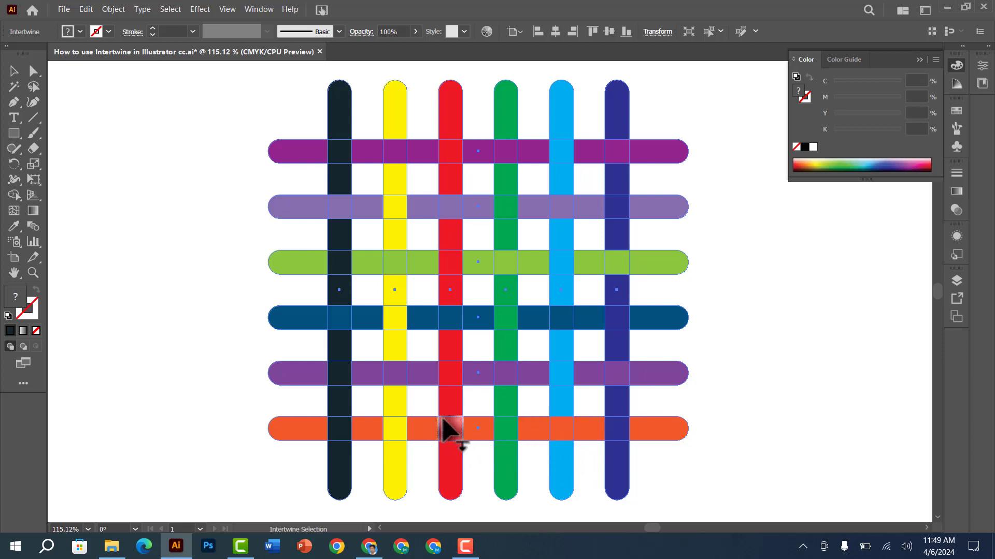
pyautogui.moveTo(434, 406)
pyautogui.mouseDown()
pyautogui.moveTo(467, 411)
pyautogui.moveTo(472, 437)
pyautogui.moveTo(437, 446)
pyautogui.moveTo(425, 410)
pyautogui.mouseUp()
pyautogui.moveTo(320, 410)
pyautogui.mouseDown()
pyautogui.moveTo(352, 410)
pyautogui.moveTo(354, 445)
pyautogui.moveTo(329, 448)
pyautogui.moveTo(313, 416)
pyautogui.mouseUp()
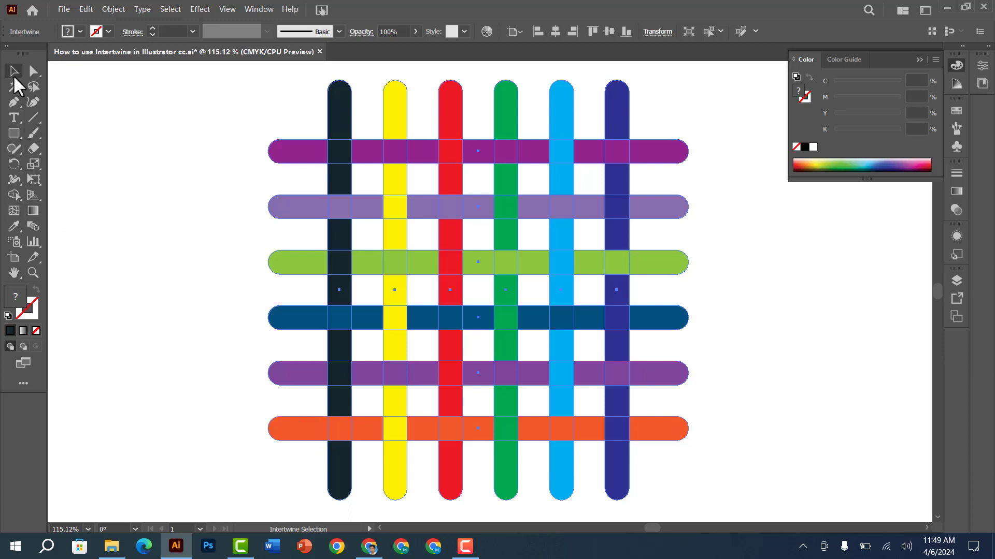
pyautogui.click(14, 73)
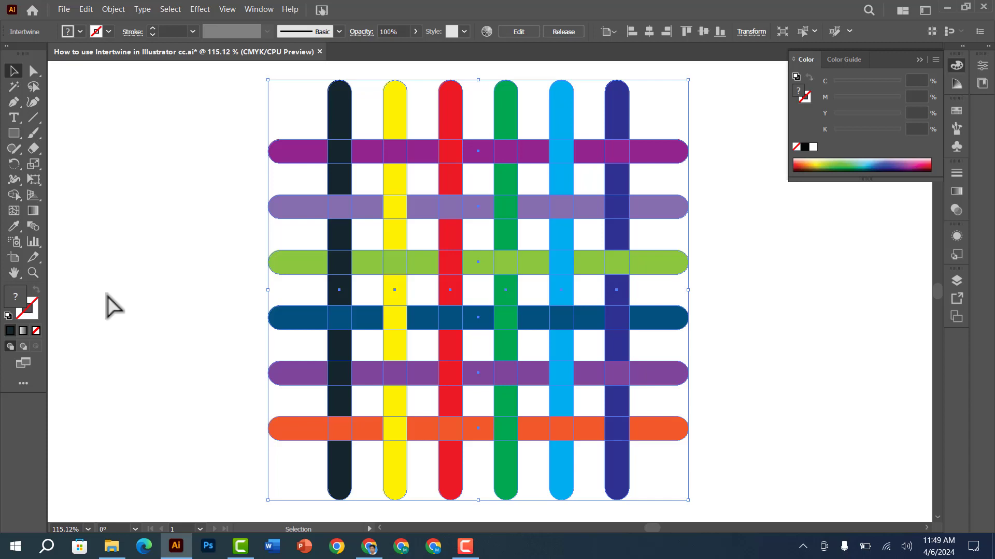
pyautogui.hotkey('ctrl', 'shift', 'a')
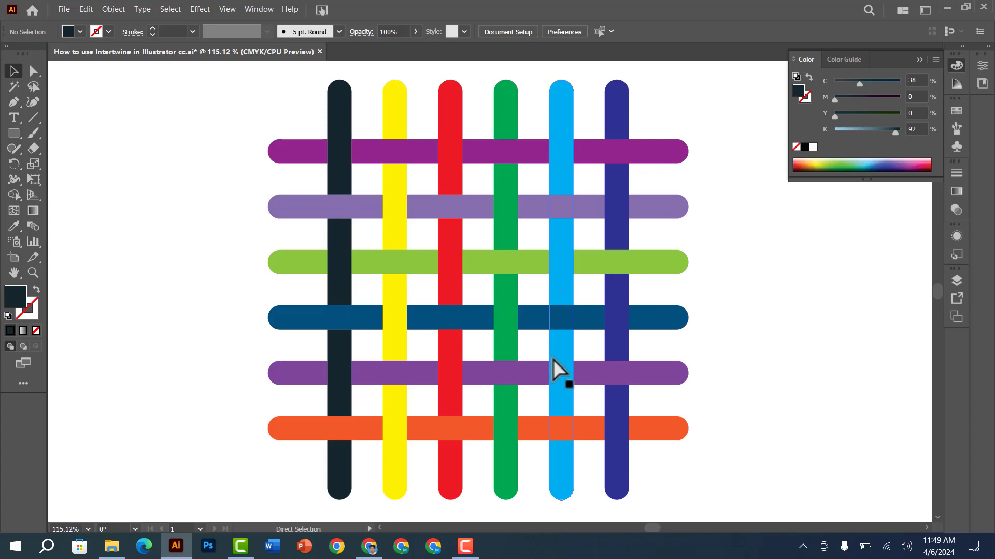
# Step: Draw a large rectangle covering the whole woven grid with a margin around it and send it to the back
pyautogui.hotkey('ctrl', '=')
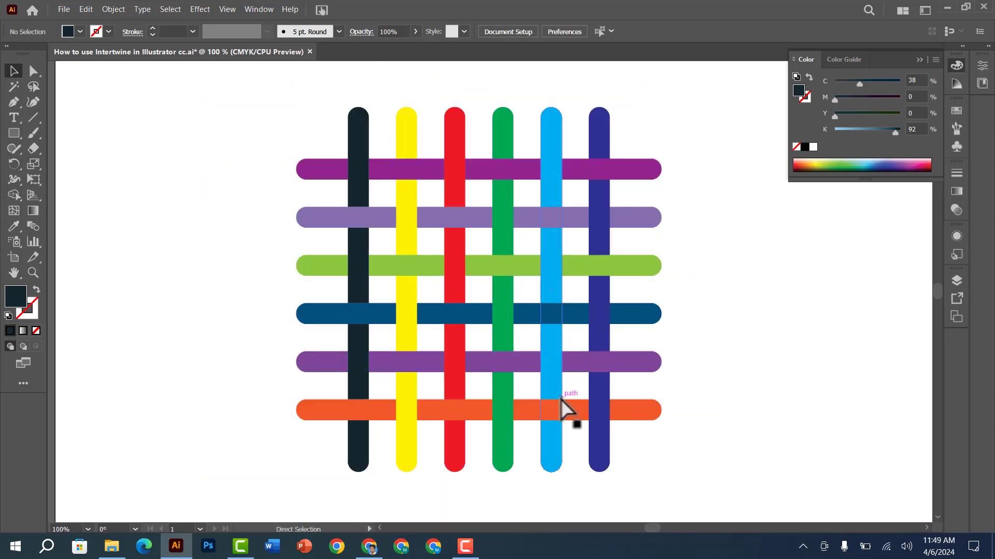
pyautogui.hscroll(7, 561, 398)
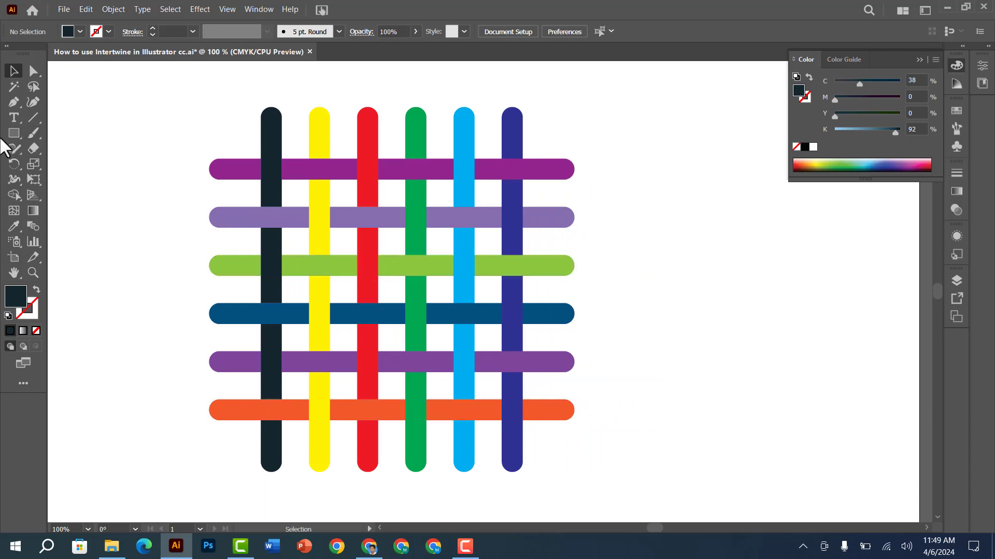
pyautogui.click(10, 134)
pyautogui.moveTo(160, 88); pyautogui.dragTo(629, 457)
pyautogui.scroll(2, 439, 450)
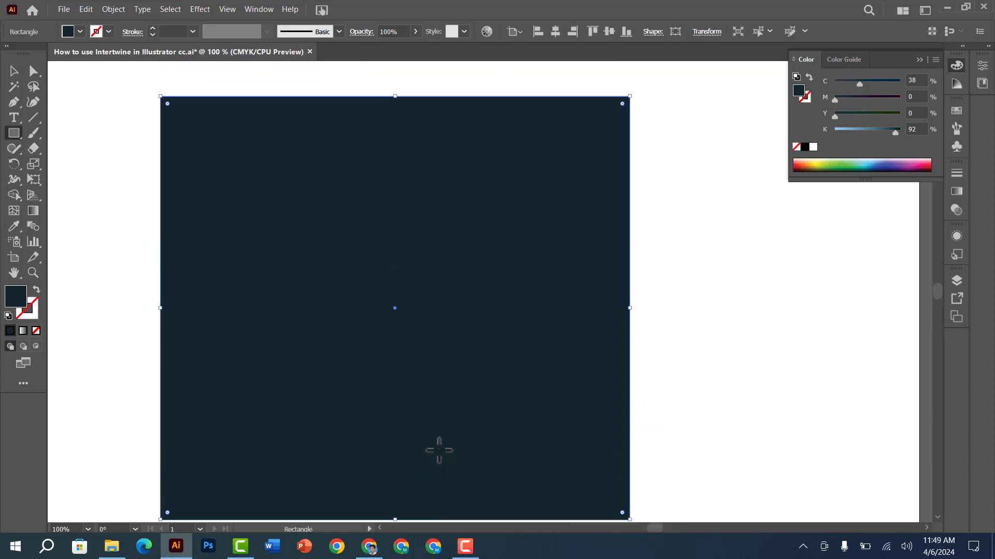
pyautogui.hotkey('ctrl', 'shift', '[')
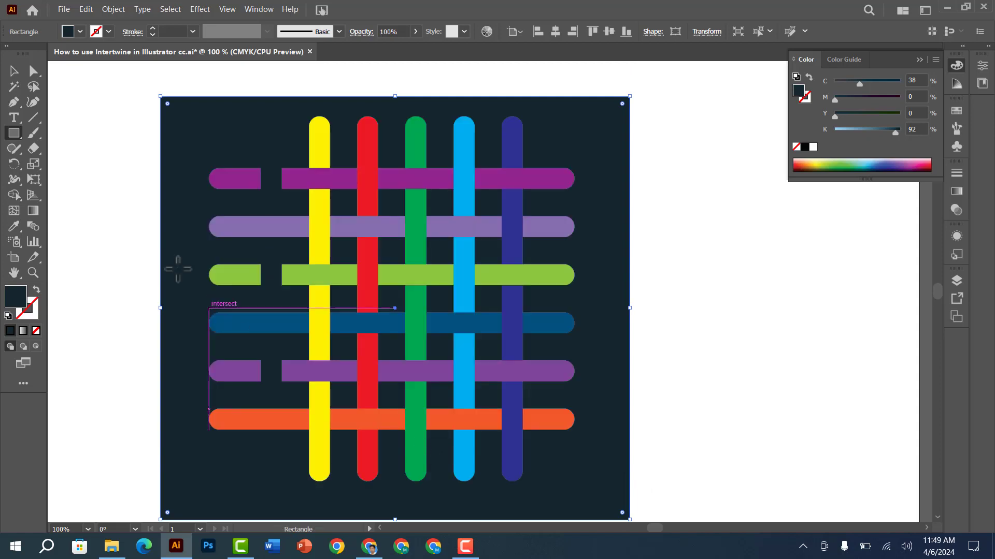
# Step: Fill the background rectangle with light grey, C 0, M 0, Y 0 and K 12 %, and deselect it
pyautogui.click(849, 131)
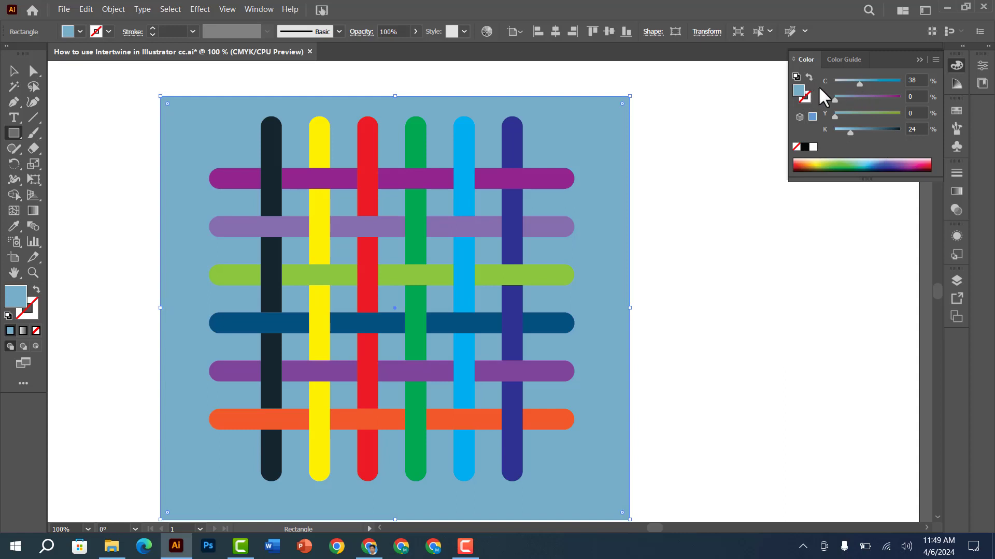
pyautogui.moveTo(818, 86)
pyautogui.mouseDown()
pyautogui.moveTo(819, 78)
pyautogui.moveTo(807, 88)
pyautogui.mouseUp()
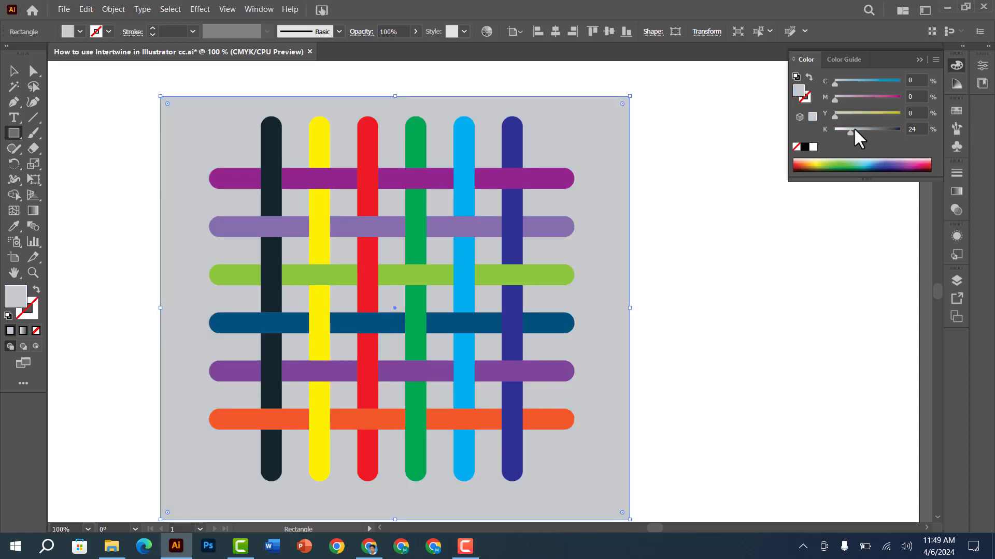
pyautogui.moveTo(850, 129); pyautogui.dragTo(842, 132)
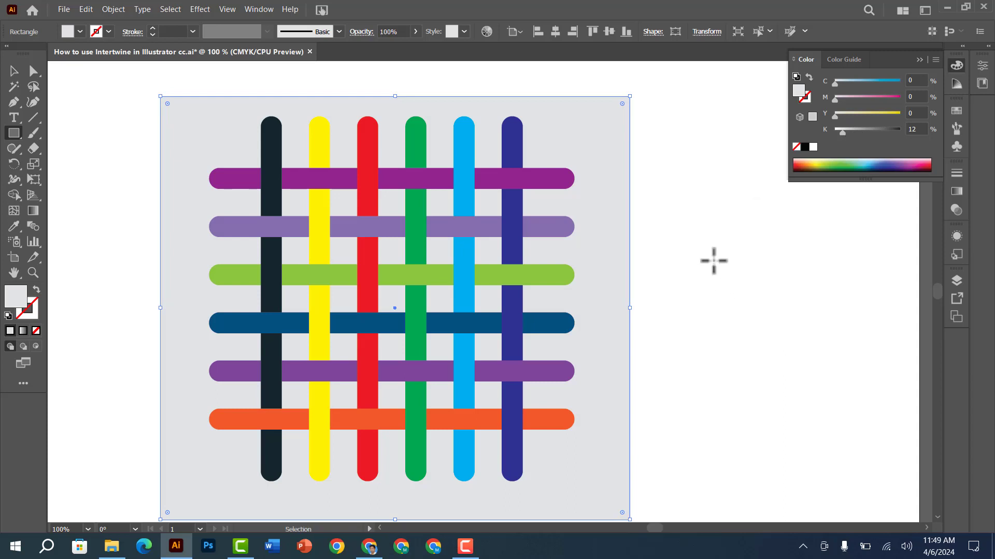
pyautogui.hotkey('ctrl', 'shift', 'a')
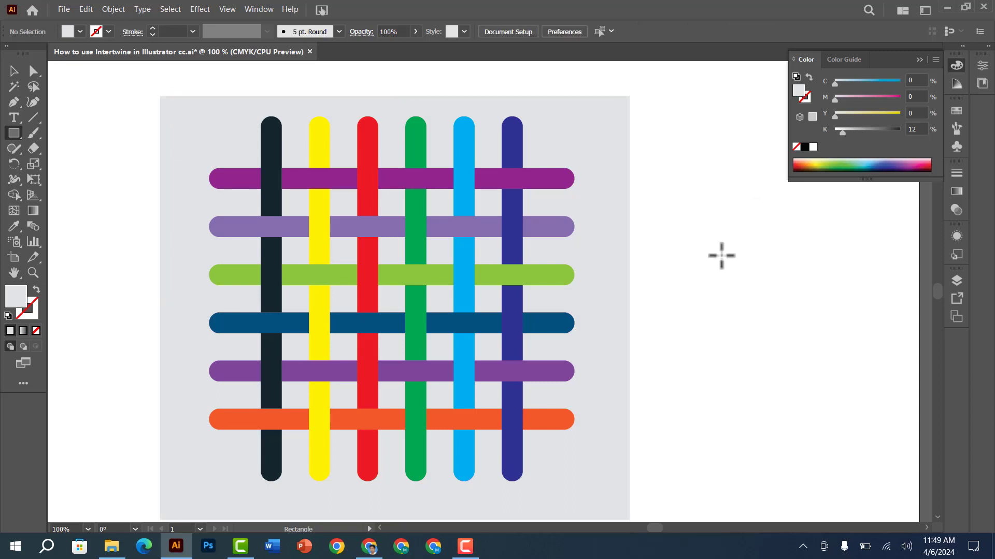
pyautogui.hscroll(-3, 562, 378)
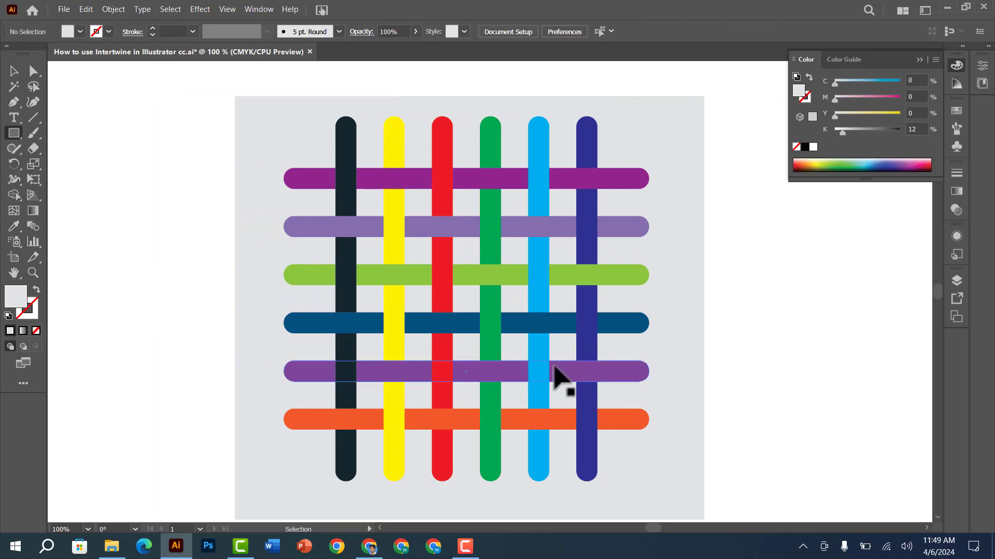
pyautogui.scroll(-1, 555, 375)
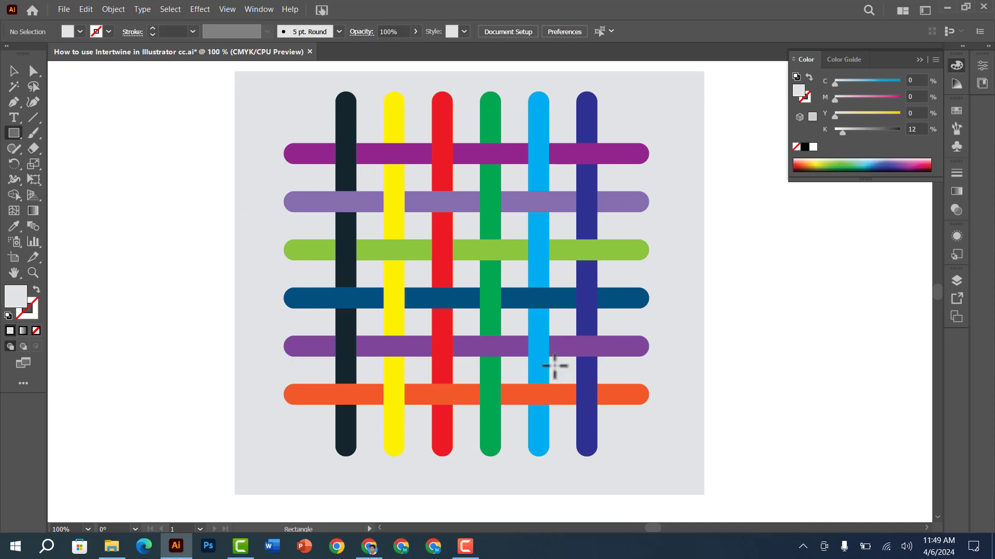